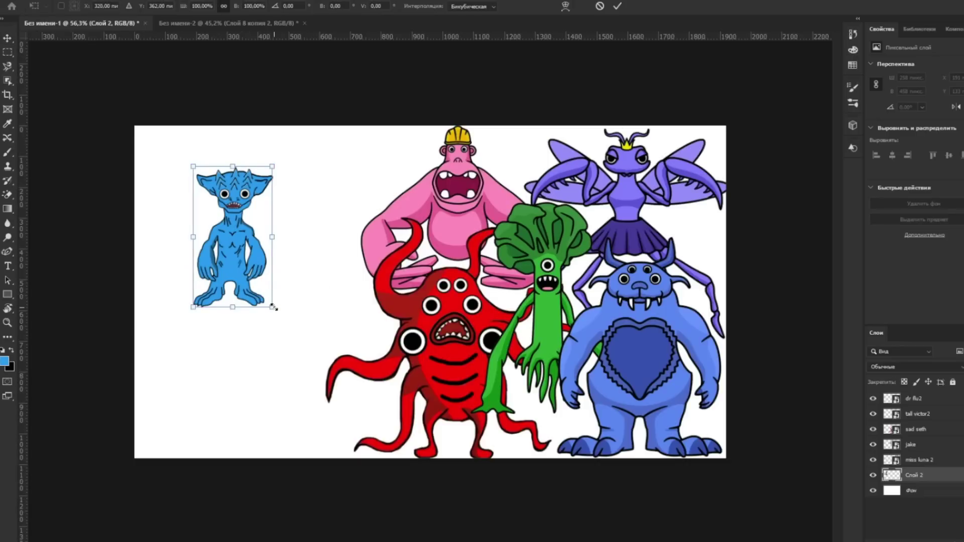
Enlarge the light-blue creature on the blank side of the canvas to 150.90%
scroll(295, 374, "up", 1)
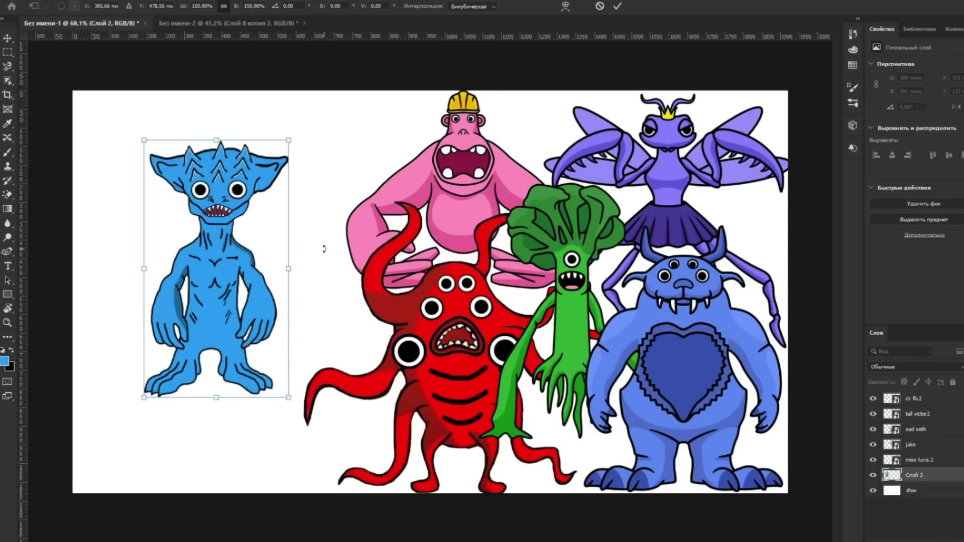
key("Return")
Paint over the light-blue creature's eyes, nose, mouth and forehead lines with the Brush in its skin blue
scroll(303, 252, "up", 3)
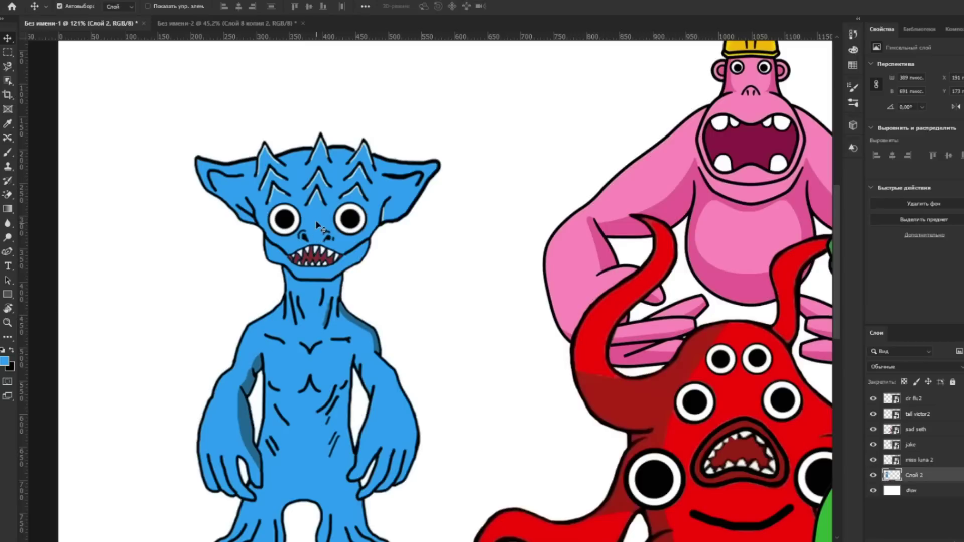
key("b")
right_click(320, 216)
key("Escape")
left_click_drag(274, 216, 294, 223)
scroll(281, 243, "up", 3)
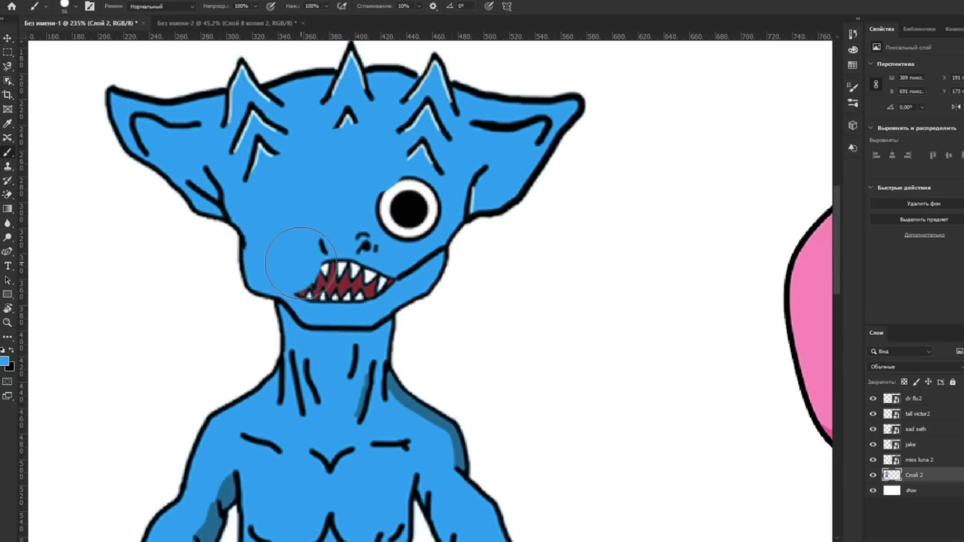
mouse_move(293, 260)
left_mouse_down()
mouse_move(357, 278)
mouse_move(410, 240)
left_mouse_up()
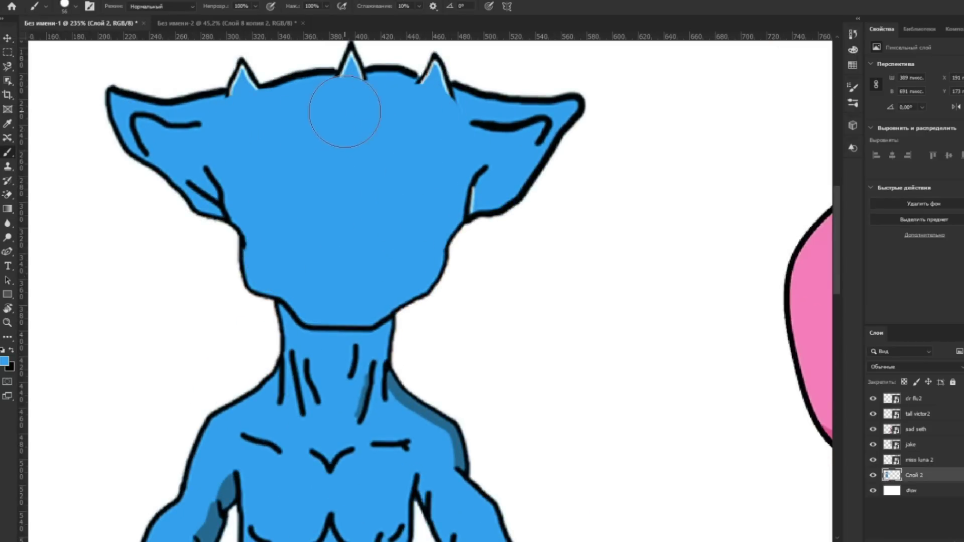
Move the horned blue monster beside the light-blue creature and copy its horns to a new layer
scroll(434, 120, "down", 5)
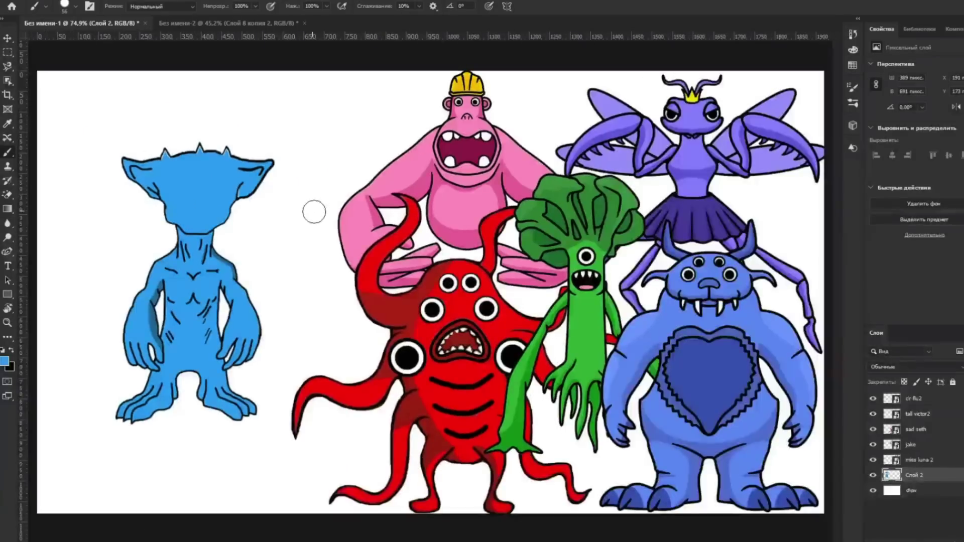
key("v")
left_click_drag(715, 312, 316, 294)
scroll(265, 233, "up", 5)
key("j")
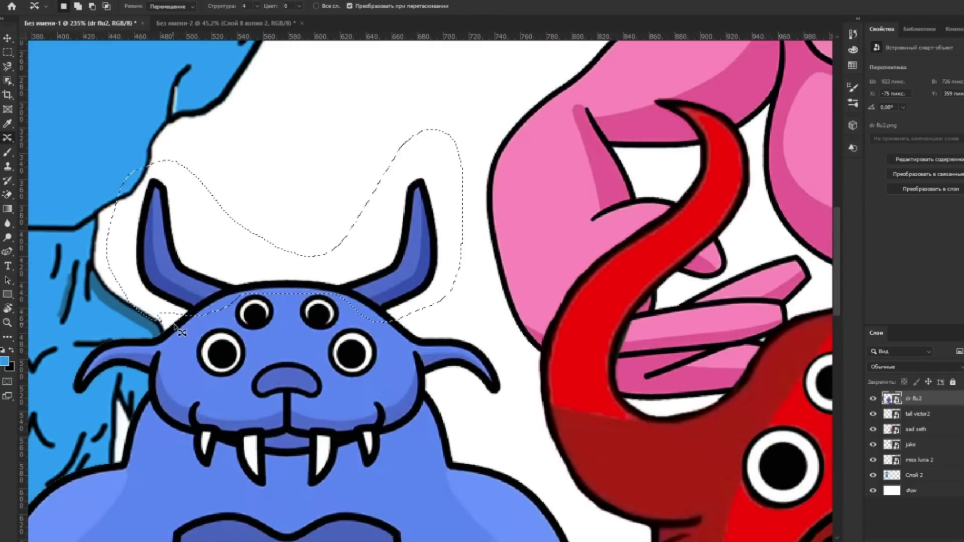
key("ctrl+j")
left_click_drag(179, 331, 490, 411)
Erase the head fill beneath the copied horns and place the horns on top of the light-blue creature's head
key("e")
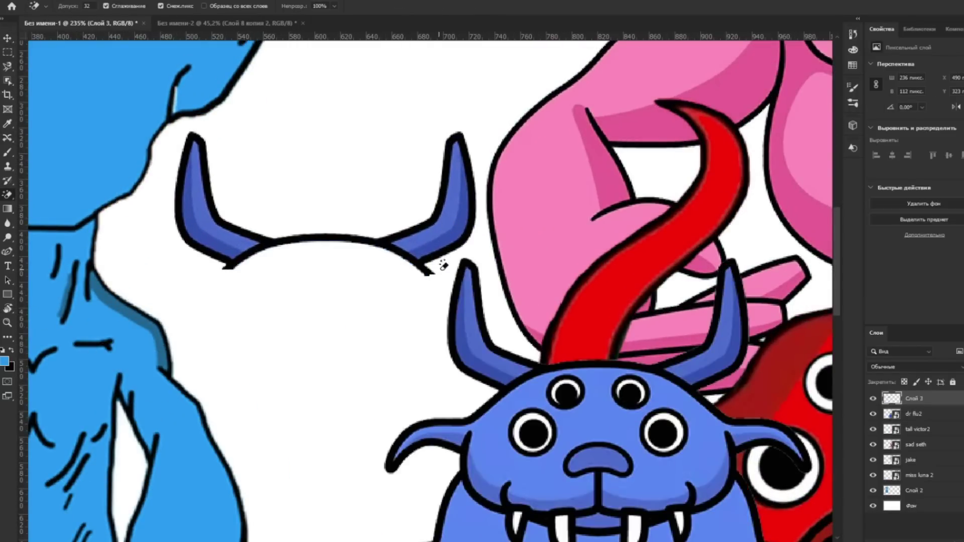
scroll(443, 265, "down", 3)
left_click_drag(431, 216, 339, 124)
scroll(312, 107, "down", 2)
key("ctrl+t")
key("Return")
Clean up the copied horns with the eraser and resize them to fit the top of the creature's head
scroll(333, 129, "up", 4)
left_click_drag(459, 179, 459, 187)
left_click(417, 168)
left_click(7, 196)
right_click(413, 206)
left_click(411, 167)
left_click(470, 170)
key("v")
left_click(508, 170)
key("ctrl+t")
key("Return")
Erase the stray outline ends below both horns and paint blue along the underside of the head outline
scroll(508, 170, "up", 3)
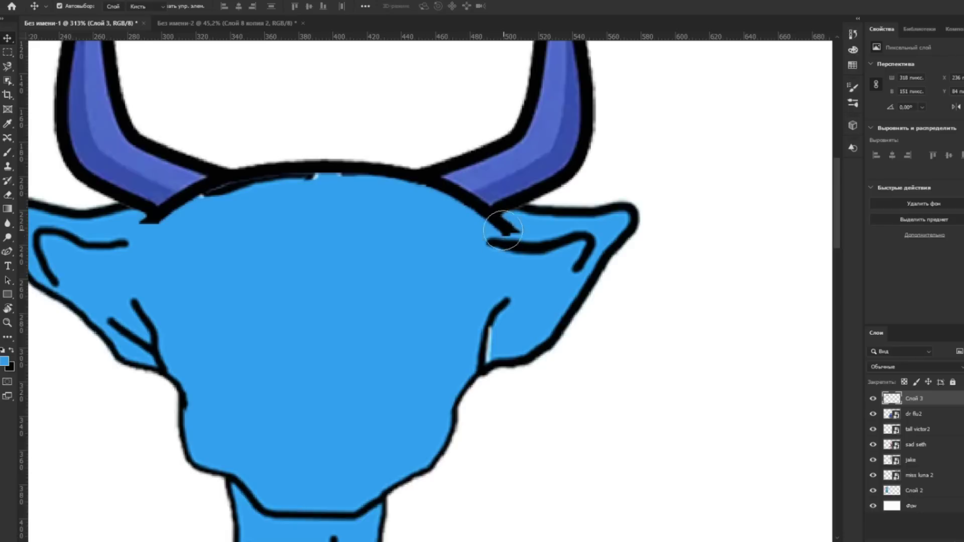
key("e")
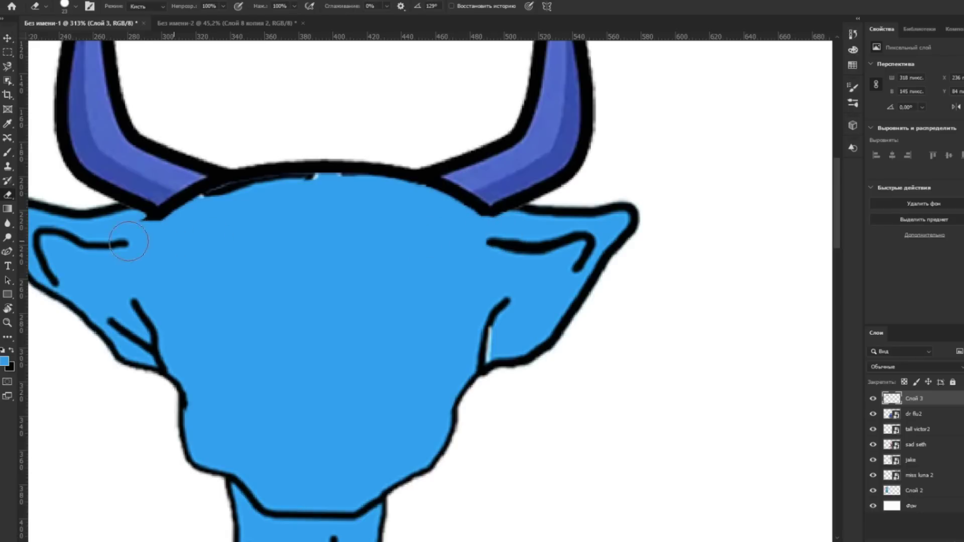
key("b")
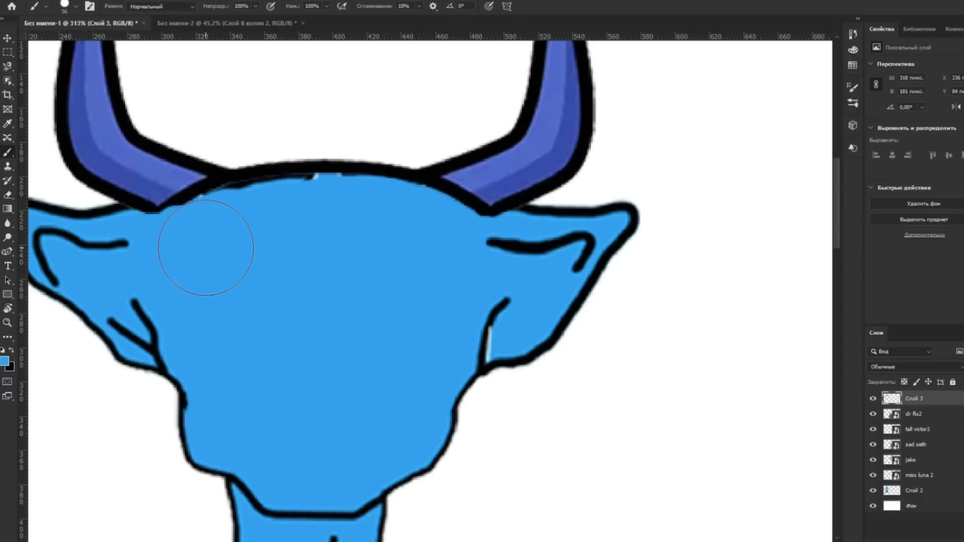
Duplicate the horns layer, shrink one set of horns and place it beside the creature's head
scroll(322, 222, "down", 5)
key("v")
scroll(203, 200, "up", 4)
key("ctrl+j")
left_click_drag(203, 200, 289, 247)
key("ctrl+t")
left_click_drag(613, 123, 577, 352)
key("Return")
Remove the purple-blue fill inside both large horns with the Magic Eraser, keeping their black outlines
left_click(472, 188)
key("e")
right_click(8, 195)
left_click(61, 217)
left_click(509, 189)
left_click(230, 198)
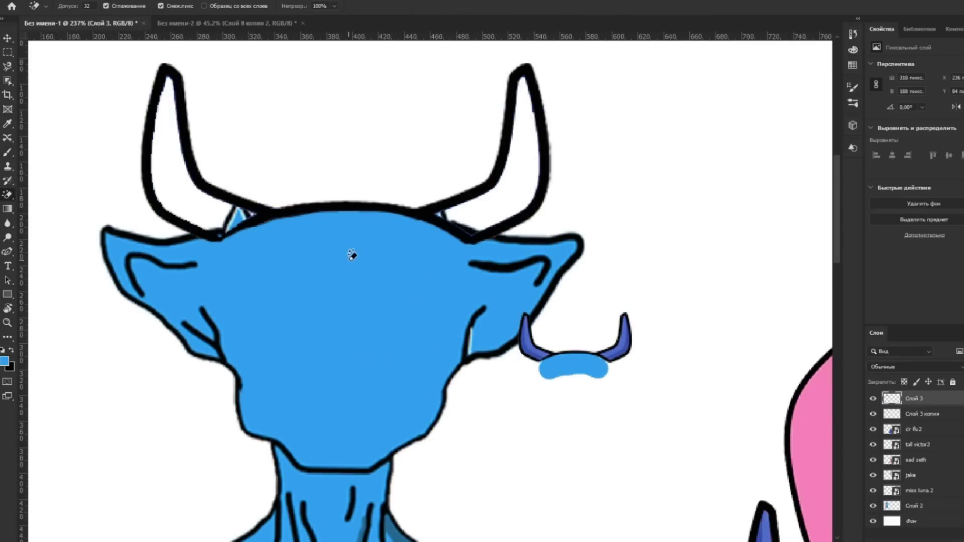
Paint light blue beneath the large horn outlines on the duplicate layer and merge it with the outline layer
left_click(578, 375)
key("b")
mouse_move(482, 221)
left_mouse_down()
mouse_move(537, 90)
mouse_move(161, 139)
mouse_move(201, 131)
left_mouse_up()
right_click(919, 414)
left_click(744, 157)
Erase the excess light-blue paint outside the large horns' outlines with the Magic Eraser
key("e")
left_click(281, 187)
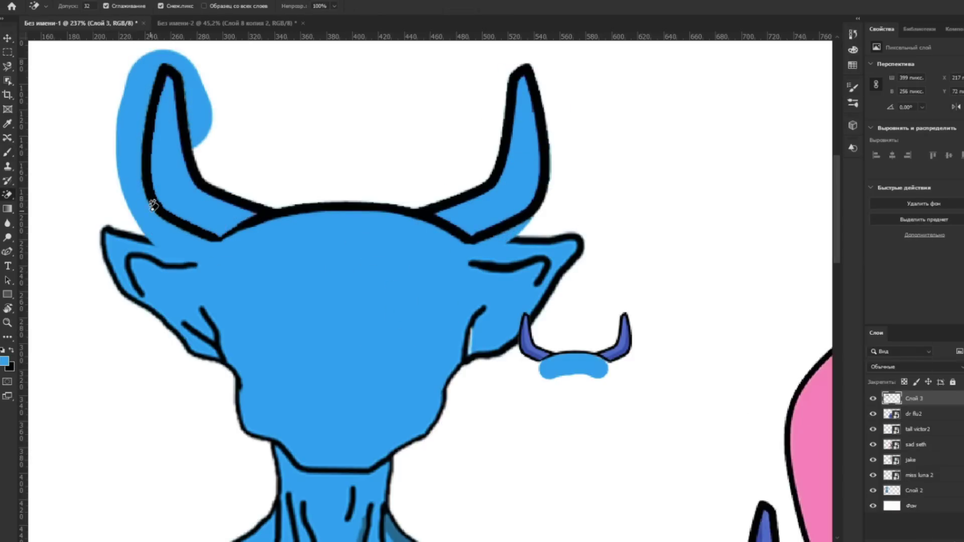
left_click(164, 216)
Paint over the old outline remnants along the top of the creature's head on the body layer
key("b")
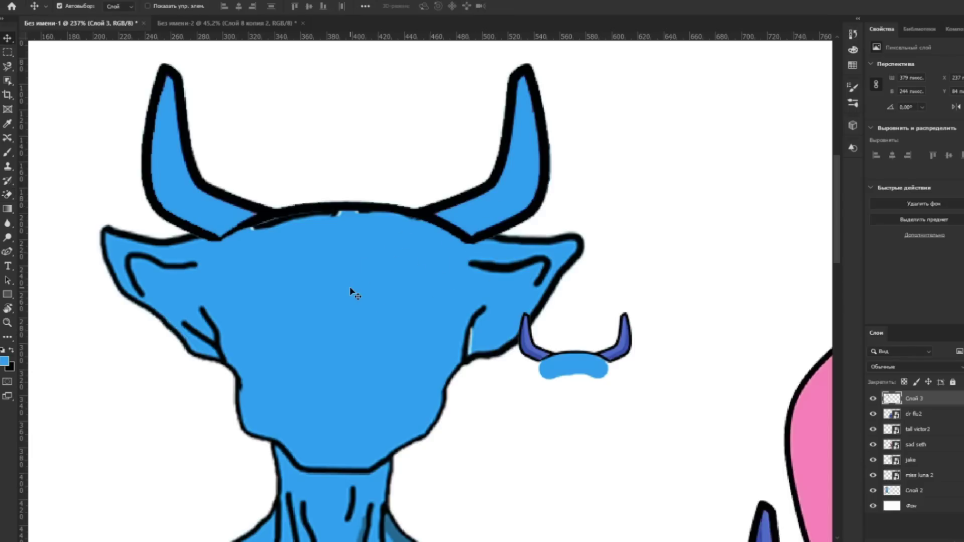
left_click(351, 291, "ctrl")
scroll(347, 260, "down", 3)
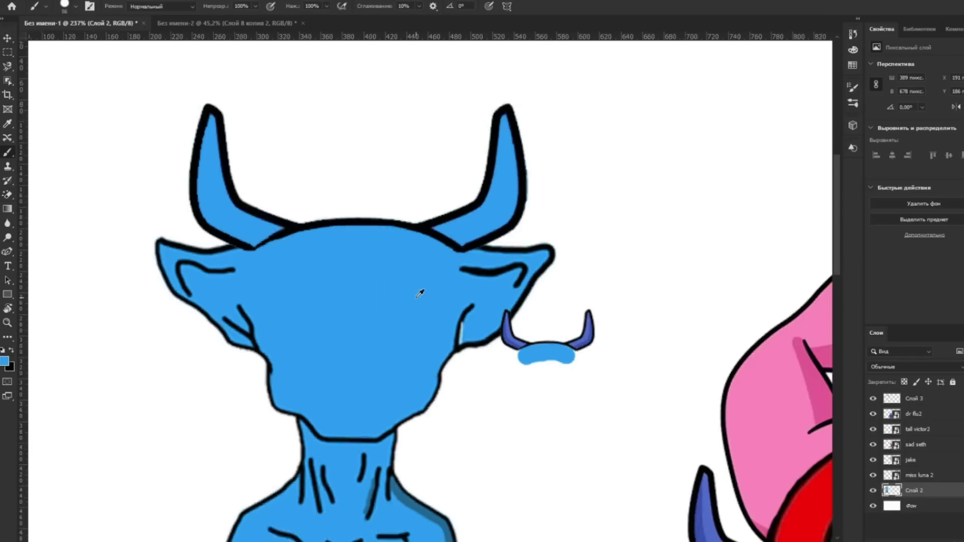
Erase the small leftover pair of horns beside the creature's ear with the standard Eraser
scroll(420, 291, "up", 1)
left_click(543, 342, "ctrl")
right_click(8, 195)
left_click(76, 191)
right_click(687, 329)
left_click_drag(573, 331, 506, 340)
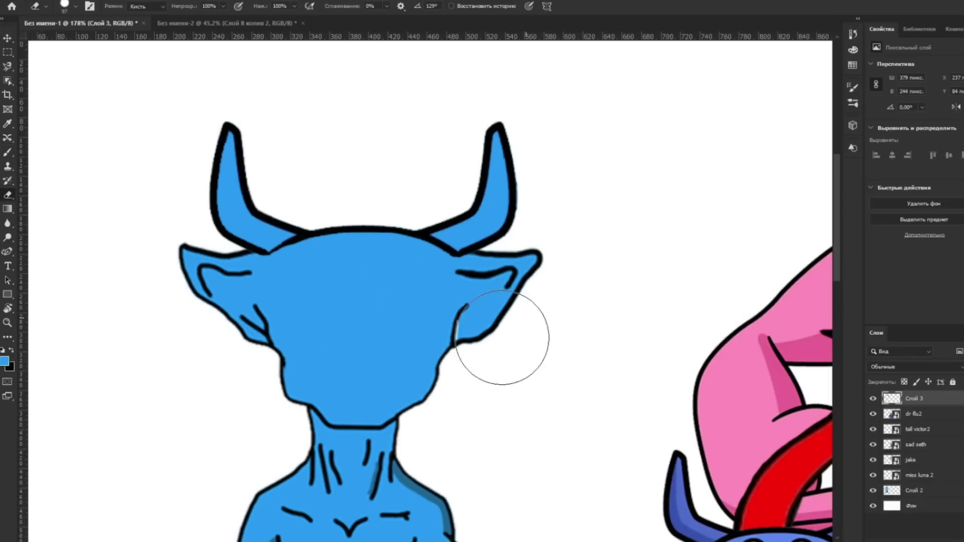
Move the pink gorilla slightly to X 662 px, Y 7 px
key("v")
scroll(345, 301, "down", 5)
scroll(291, 281, "up", 2)
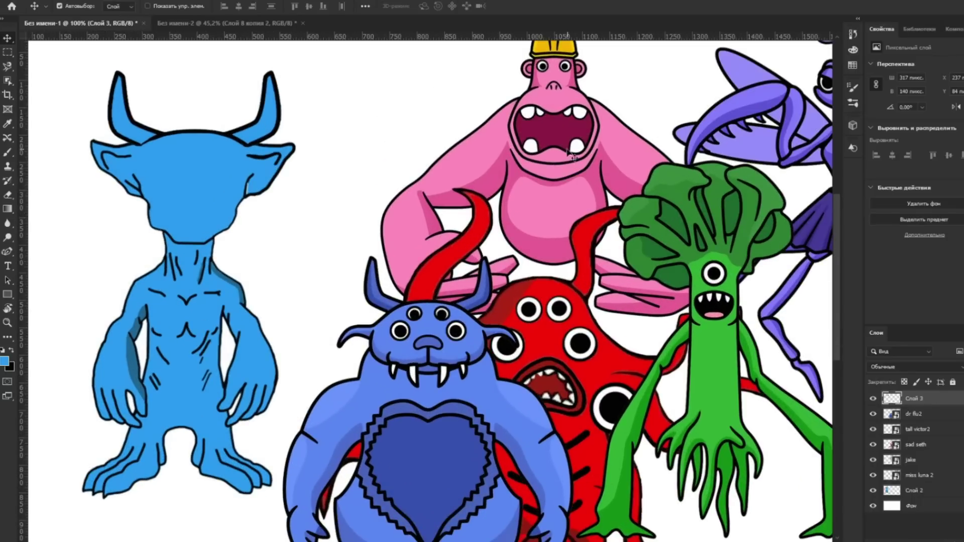
left_click(557, 151)
scroll(523, 264, "up", 2)
key("j")
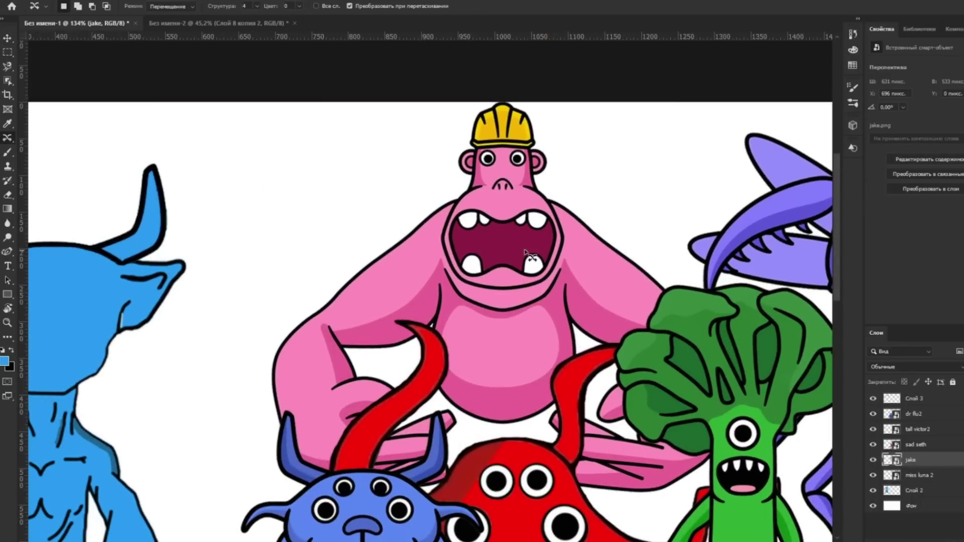
scroll(511, 221, "down", 1)
key("v")
left_click_drag(511, 226, 501, 224)
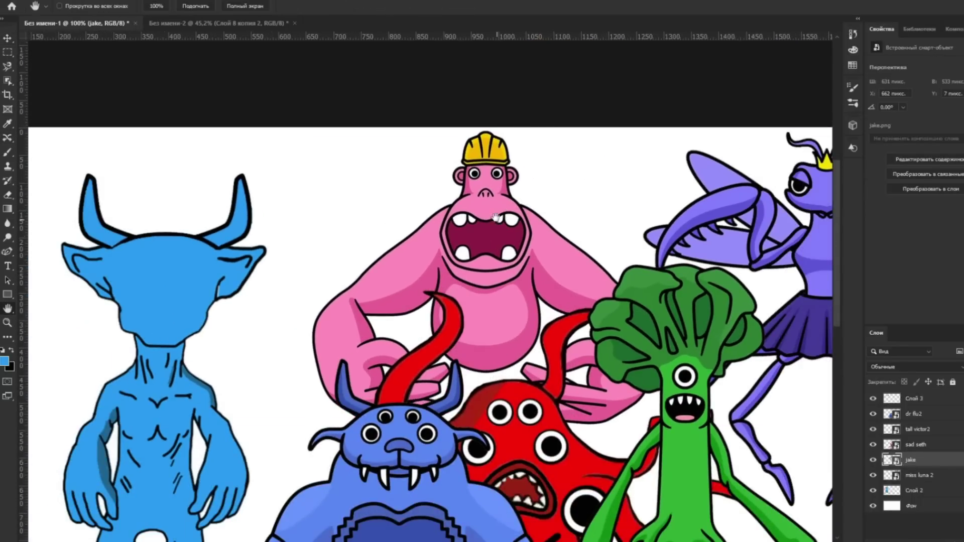
Place a copy of the pink gorilla's head over the creature's face and bring its layer to the top
scroll(452, 151, "up", 1)
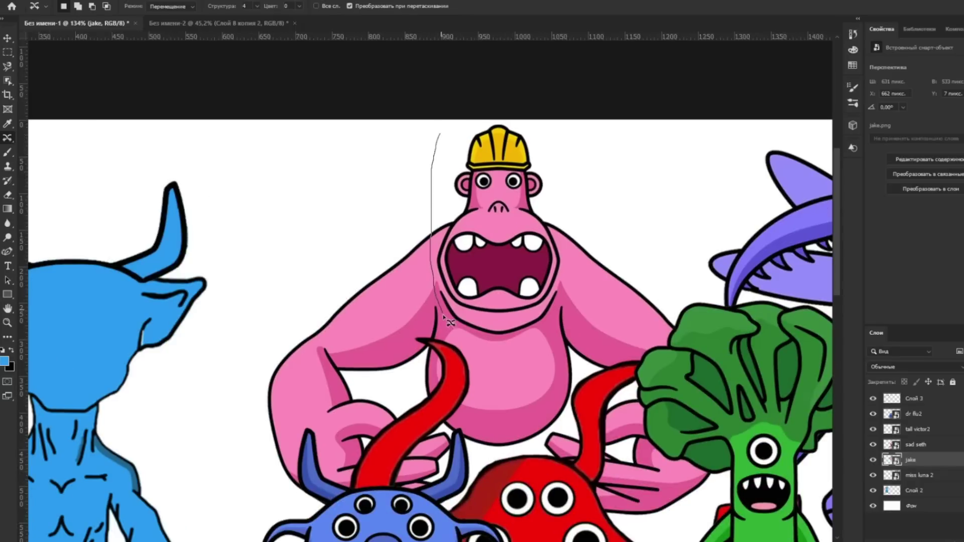
left_click_drag(552, 170, 221, 208)
scroll(279, 213, "down", 2)
key("v")
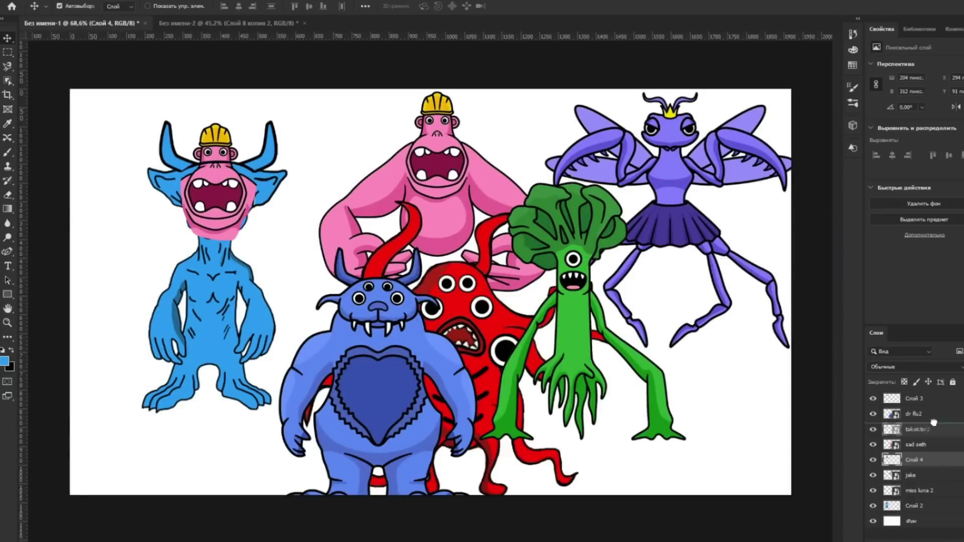
left_click_drag(923, 452, 924, 397)
Remove the pink fill from the copied gorilla face and its surroundings with the Magic Eraser
scroll(452, 280, "up", 2)
key("e")
right_click(8, 195)
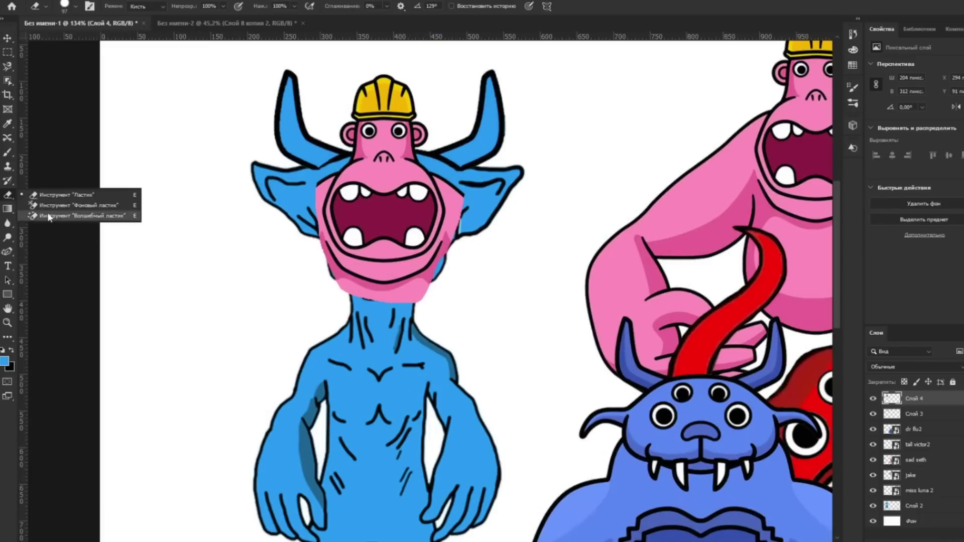
left_click(75, 216)
left_click(382, 294)
left_click(439, 269)
left_click(388, 177)
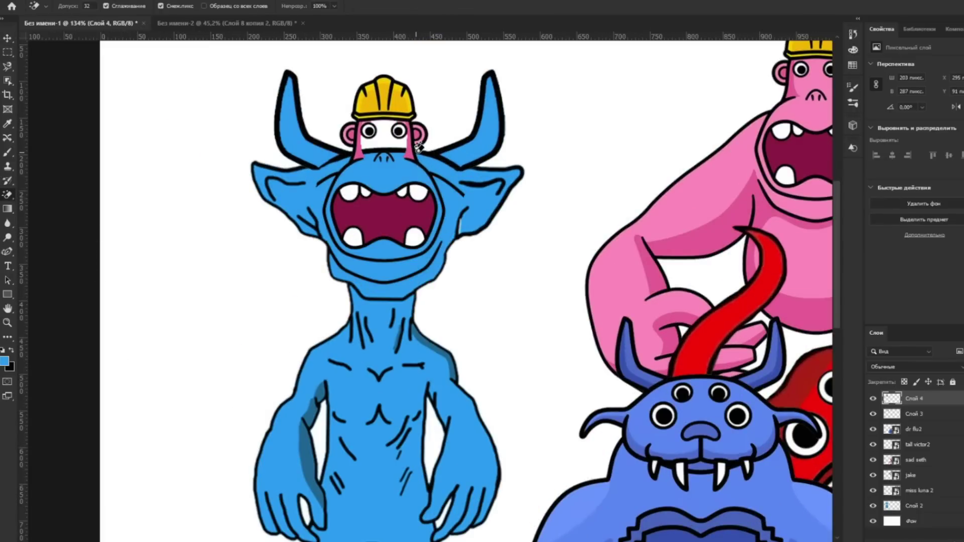
Reposition the copied gorilla face to centre its mouth on the creature's head
key("v")
mouse_move(415, 221)
left_mouse_down()
mouse_move(419, 213)
mouse_move(419, 222)
mouse_move(396, 225)
left_mouse_up()
scroll(416, 226, "down", 4)
scroll(404, 196, "up", 3)
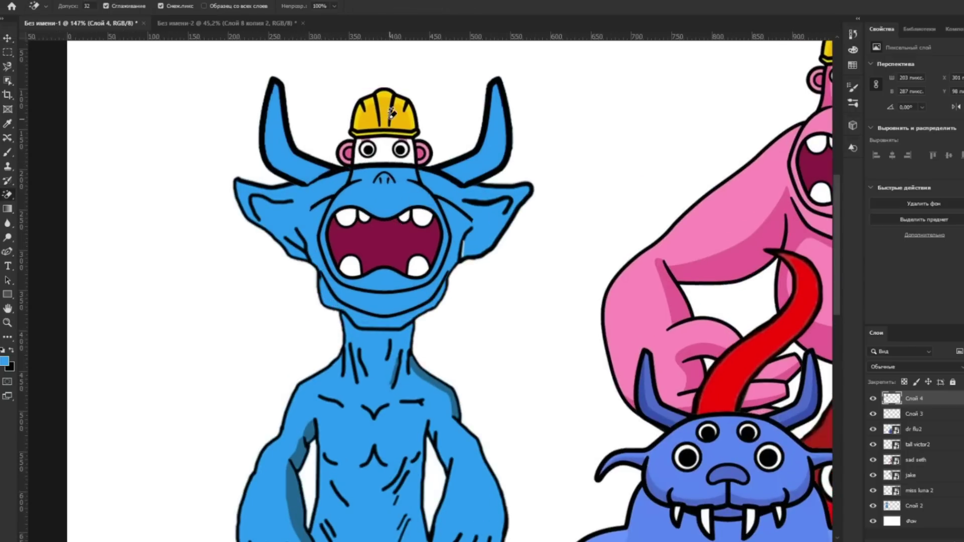
Erase the yellow hard hat, eyes and ears above the creature's head with the standard Eraser
right_click(9, 199)
left_click(50, 193)
mouse_move(351, 126)
left_mouse_down()
mouse_move(392, 124)
mouse_move(486, 162)
left_mouse_up()
Nudge the copied mouth into its final position on the creature's face
key("v")
left_click(271, 206)
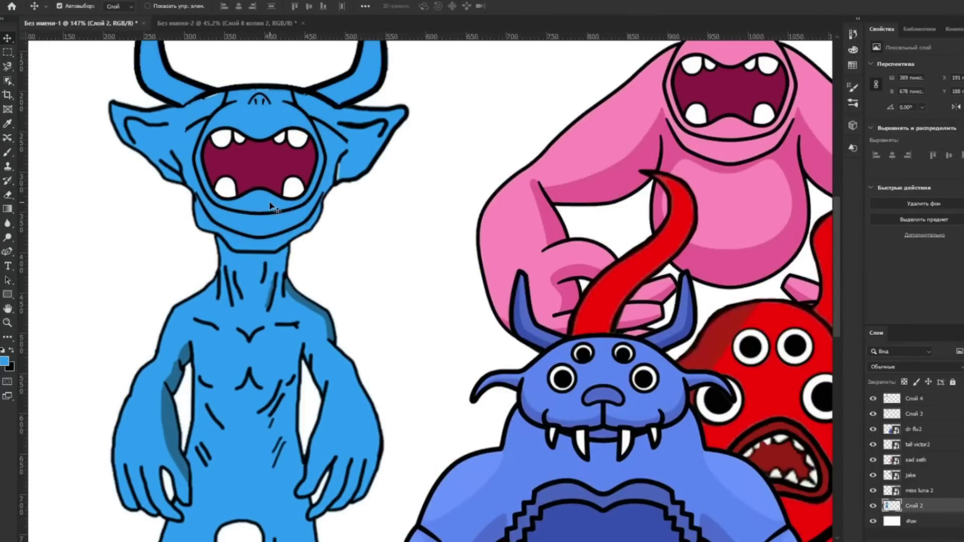
left_click_drag(279, 169, 276, 173)
key("Left")
key("Left")
key("Down")
key("Down")
key("Down")
key("Down")
key("Right")
key("Up")
key("Up")
Erase the gorilla's nose and the leftover lines above the creature's mouth
scroll(280, 172, "up", 4)
key("e")
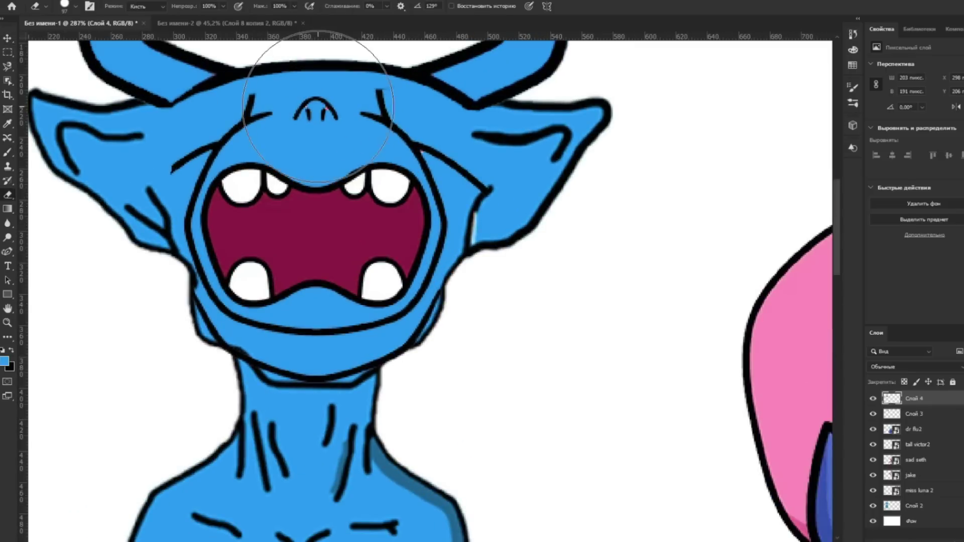
scroll(318, 106, "down", 4)
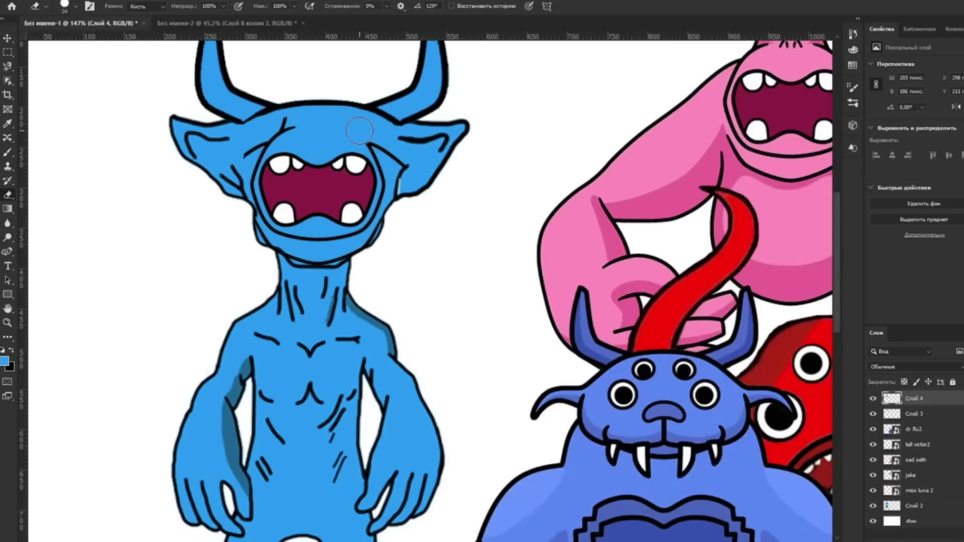
Move the horned blue monster back among the group, away from the light-blue creature
scroll(314, 157, "down", 5)
key("v")
scroll(377, 344, "up", 1)
left_click_drag(382, 346, 730, 312)
Select the purple mantis's head with antennae and crown and copy it to a new layer
scroll(691, 178, "up", 1)
scroll(691, 178, "up", 3)
key("j")
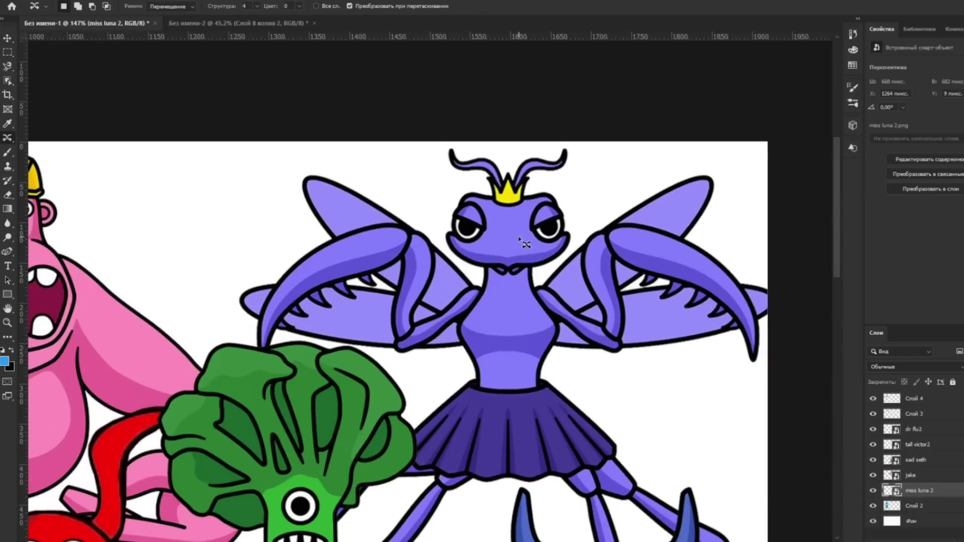
scroll(449, 151, "up", 2)
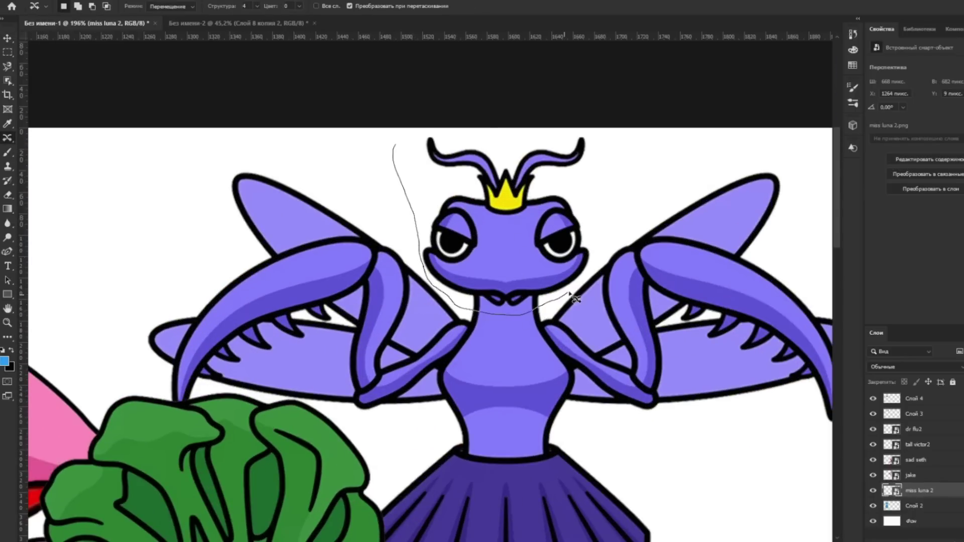
key("ctrl+j")
Place the copied mantis head beside the light-blue creature's head, enlarged to 128.19%
key("v")
scroll(398, 201, "down", 4)
left_click_drag(399, 282, 160, 173)
scroll(247, 301, "up", 2)
scroll(159, 174, "up", 2)
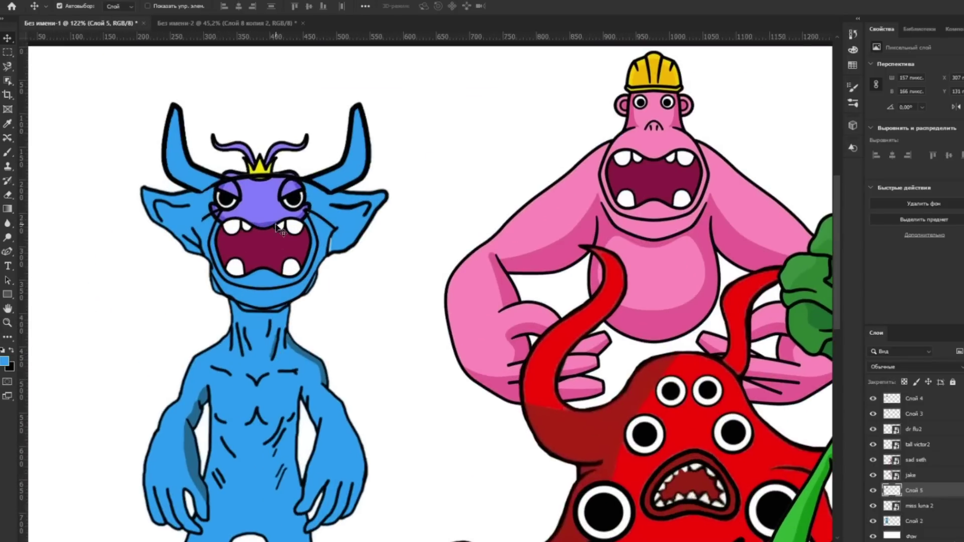
key("ctrl+t")
left_click_drag(267, 186, 457, 134)
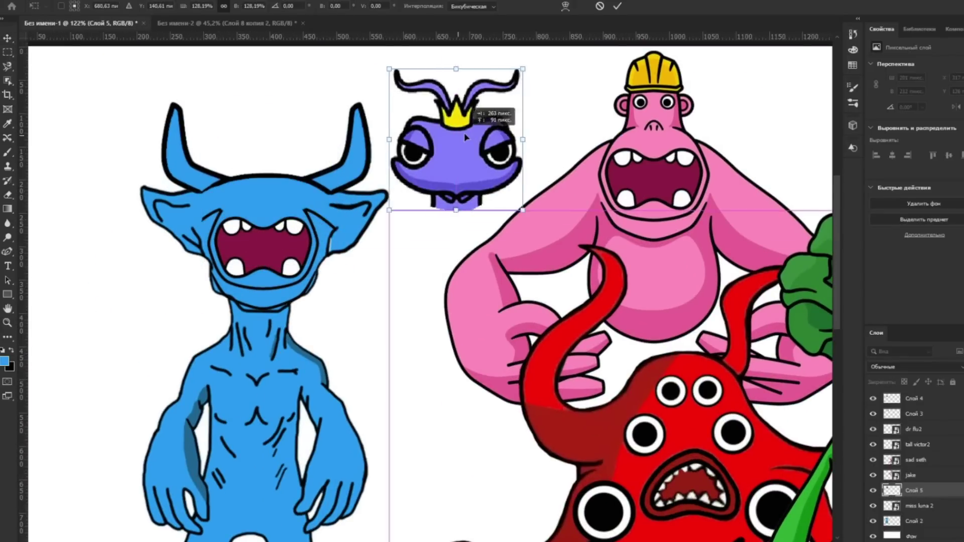
key("Return")
Copy one eye of the enlarged mantis head to a new layer and place it above the creature's head
scroll(385, 164, "up", 4)
key("j")
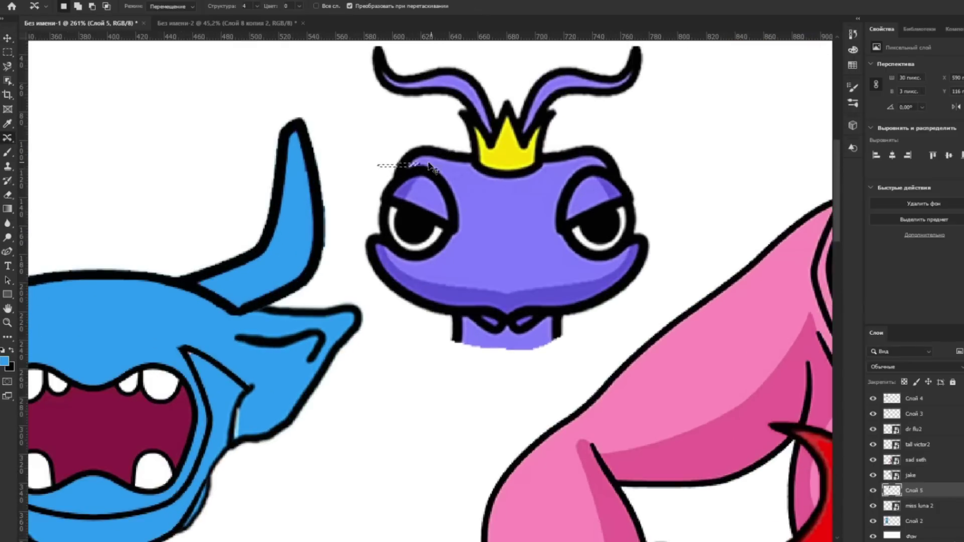
key("ctrl+j")
left_click_drag(418, 181, 116, 120)
Erase the purple skin and stray outlines around the copied eye
scroll(116, 120, "up", 3)
key("e")
left_click(481, 219)
left_click(388, 232)
right_click(7, 194)
left_click(50, 190)
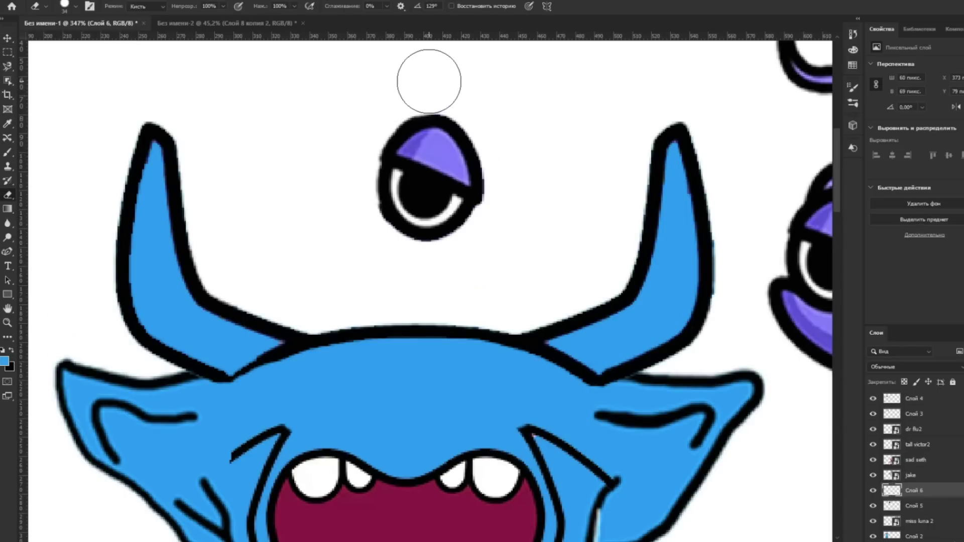
Duplicate the cleaned eye and place a smaller version next to it between the creature's horns
scroll(425, 82, "down", 3)
key("v")
left_click_drag(467, 148, 380, 160)
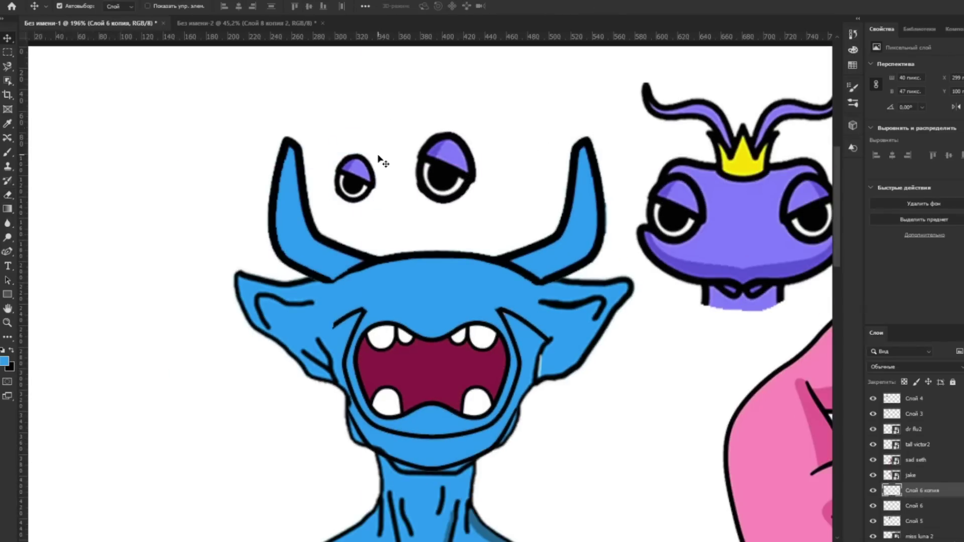
Remove the purple eyelid fill from the larger eye with the Magic Eraser
scroll(474, 165, "up", 2)
left_click(472, 168)
key("e")
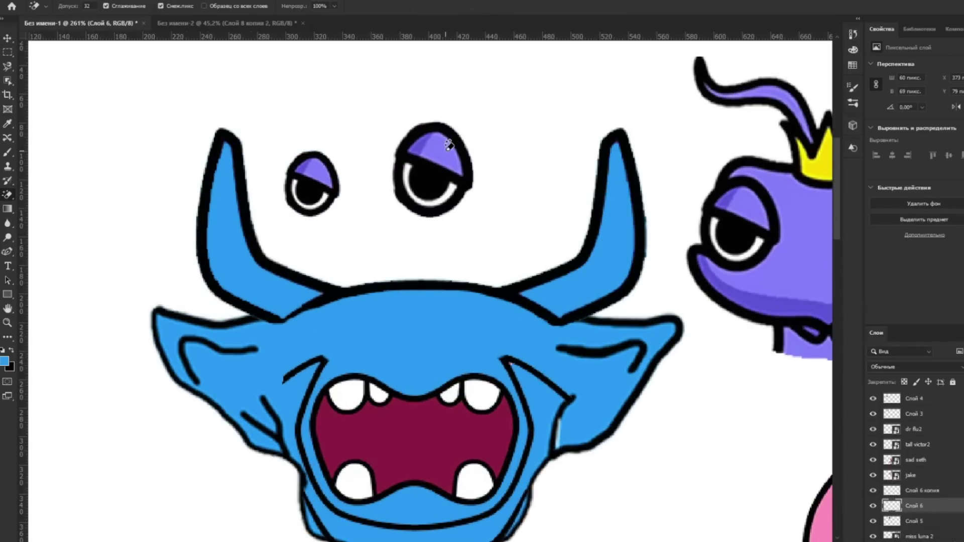
Paint light blue beneath the larger eye's cleared eyelid on the copied eye's layer and merge the two eye layers
key("v")
left_click(935, 493)
key("b")
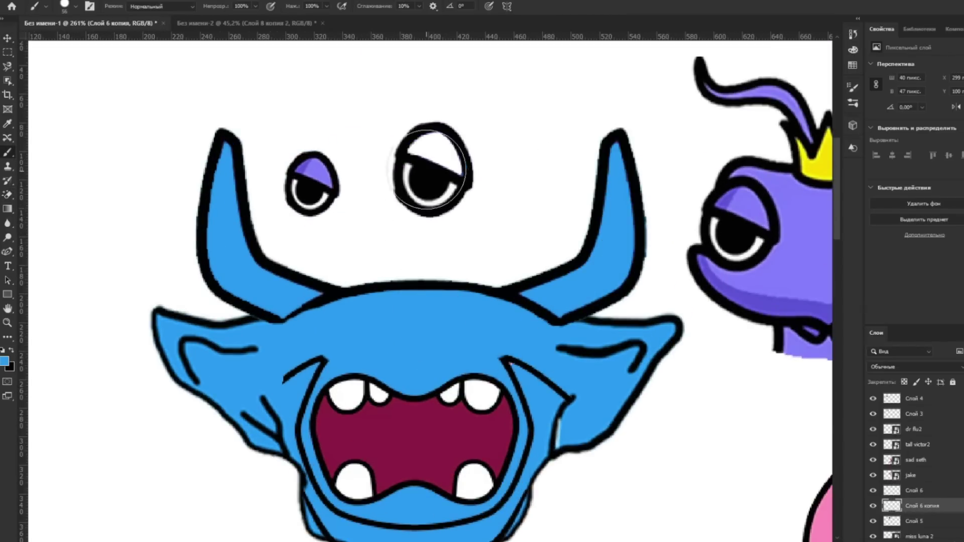
left_click_drag(431, 160, 437, 161)
right_click(941, 500)
left_click(884, 351)
key("v")
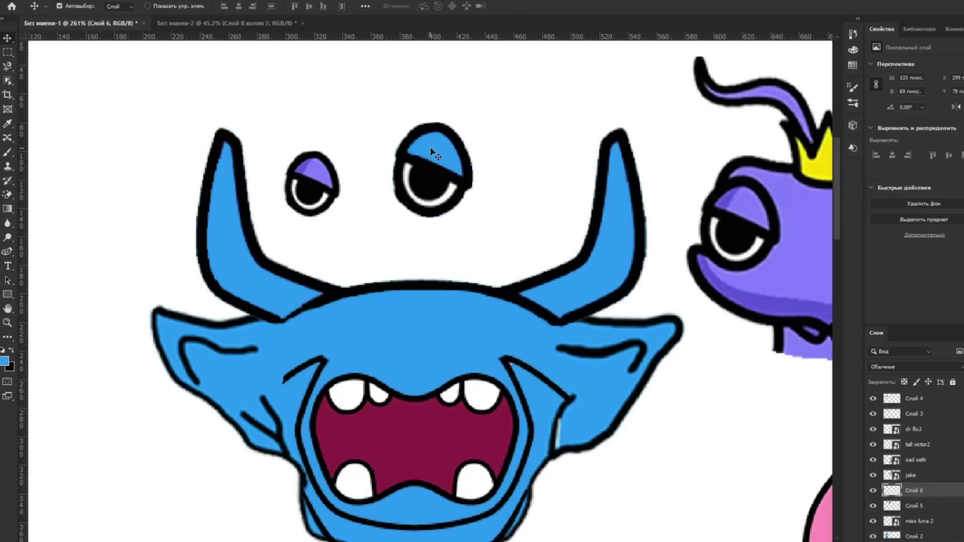
Erase the smaller spare eye, and fit the blue-lidded eye, slightly reduced, on the left half of the creature's face above the mouth
key("shift+e")
mouse_move(302, 205)
left_mouse_down()
mouse_move(318, 140)
mouse_move(289, 183)
left_mouse_up()
key("v")
mouse_move(432, 171)
left_mouse_down()
mouse_move(408, 266)
mouse_move(354, 345)
left_mouse_up()
key("ctrl+t")
left_click_drag(393, 287, 382, 298)
key("Return")
Duplicate the blue-lidded eye and place a mirrored copy on the other half of the creature's face
scroll(383, 299, "down", 2)
key("ctrl+alt+t")
left_click_drag(352, 344, 466, 346)
key("Return")
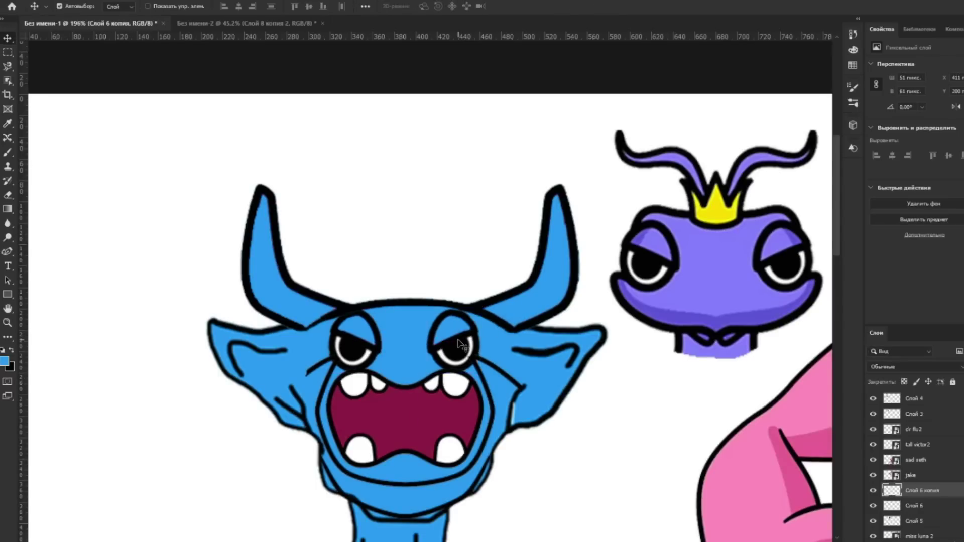
Trim the excess outline on the mouth layer and move the mouth slightly lower on the creature's face
scroll(464, 344, "down", 4)
scroll(181, 196, "up", 3)
left_click(199, 221)
key("e")
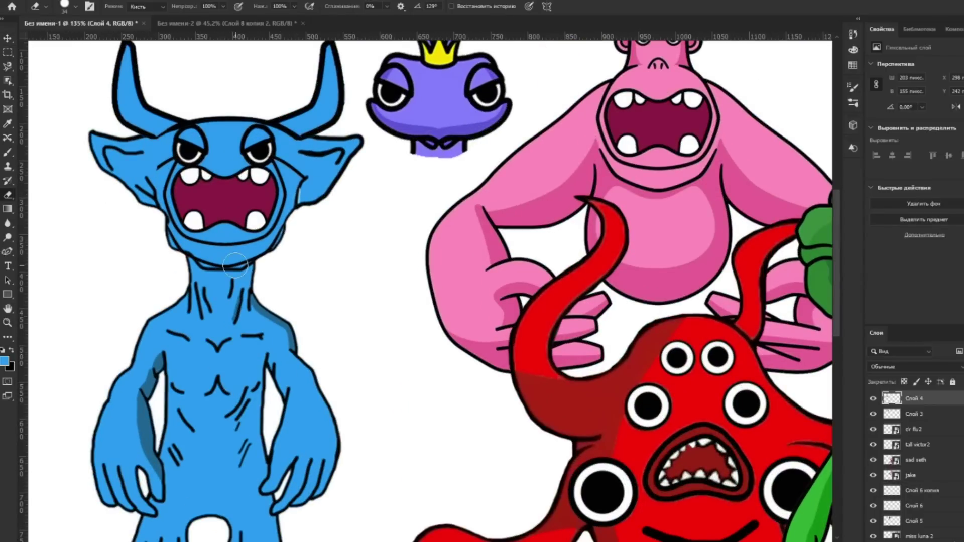
left_click_drag(274, 225, 272, 237)
key("v")
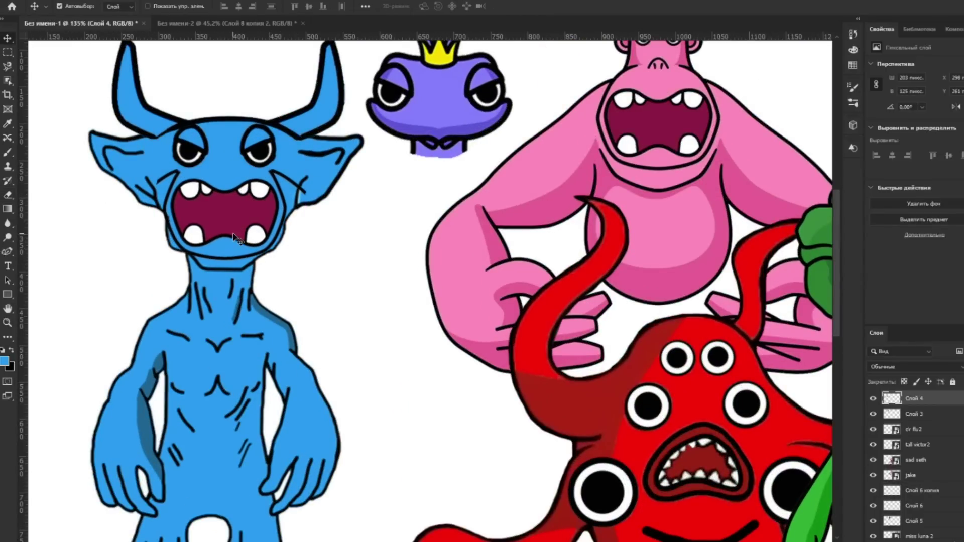
Move both eyes slightly lower on the creature's face, closer to the mouth
scroll(307, 259, "down", 2)
scroll(201, 197, "up", 4)
scroll(335, 197, "down", 1)
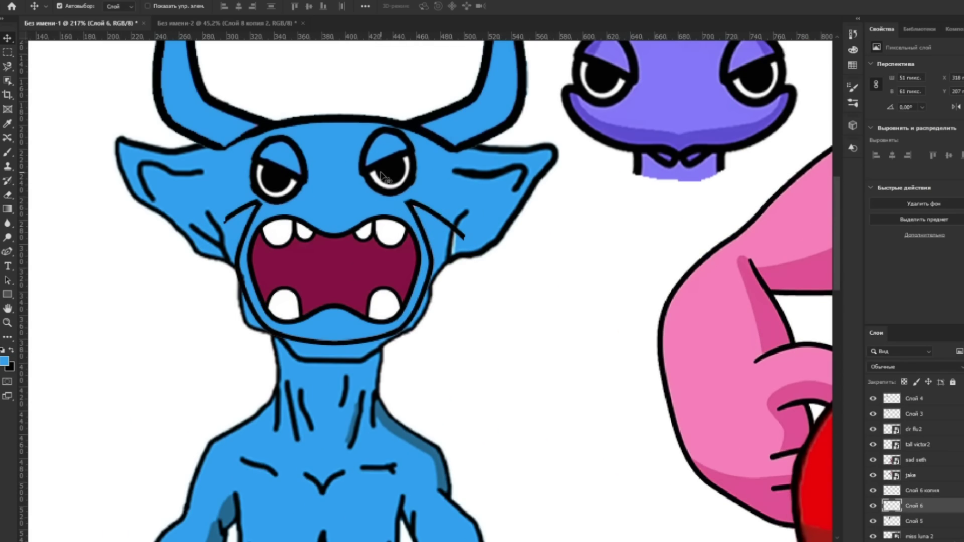
left_click(336, 198)
scroll(335, 198, "down", 3)
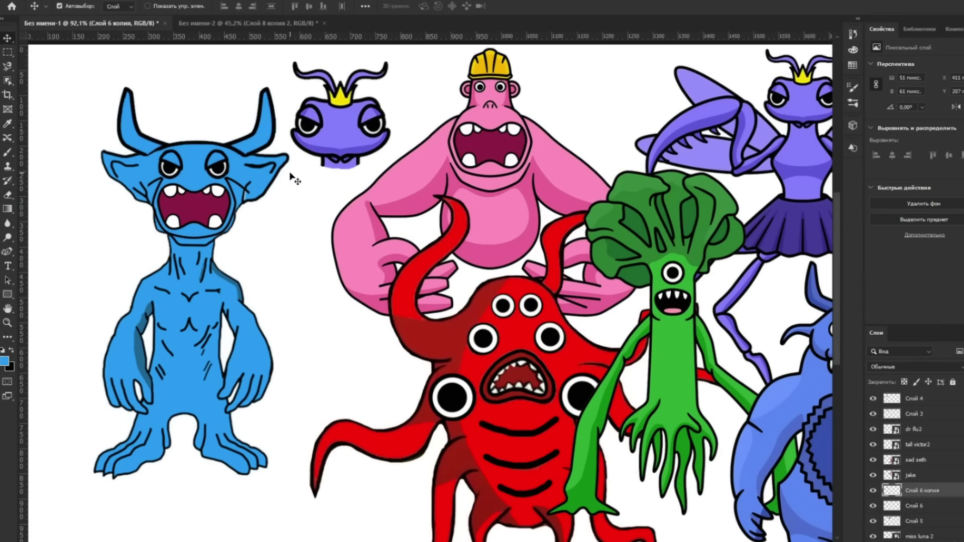
Copy the pink gorilla's yellow hard hat to a new layer and enlarge it on the creature's head between the horns
scroll(308, 179, "down", 3)
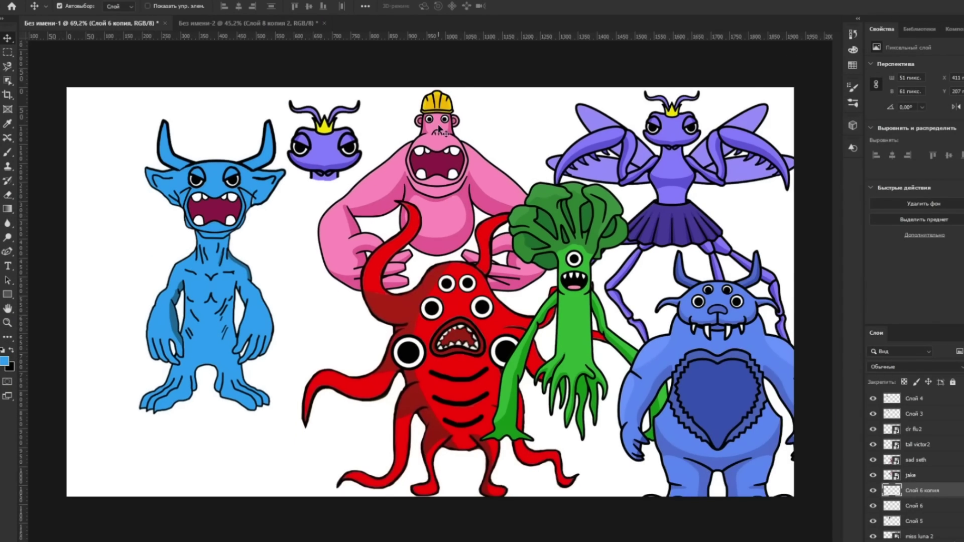
scroll(454, 152, "up", 3)
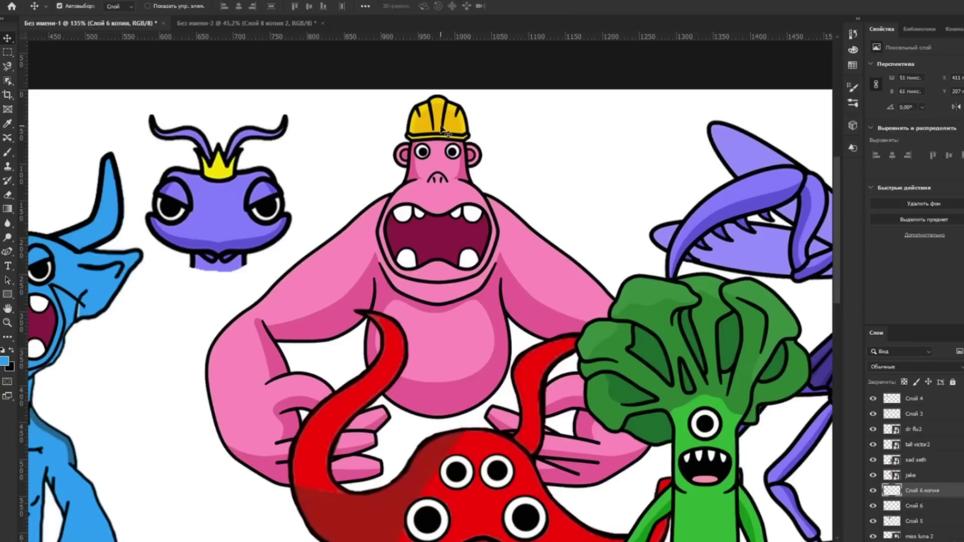
key("ctrl+j")
left_click_drag(439, 116, 100, 186)
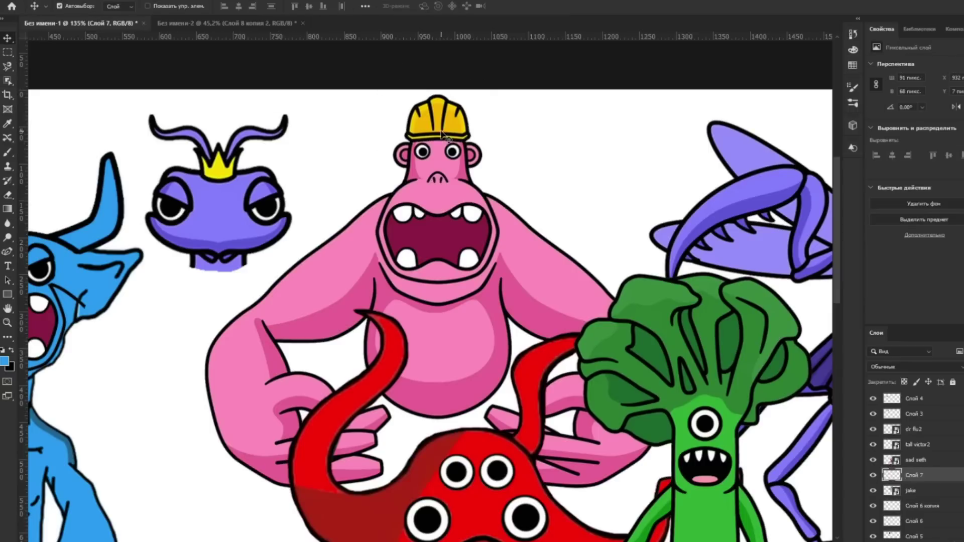
scroll(525, 211, "up", 1)
left_click_drag(417, 186, 396, 146)
key("ctrl+t")
left_click_drag(359, 193, 329, 204)
key("Return")
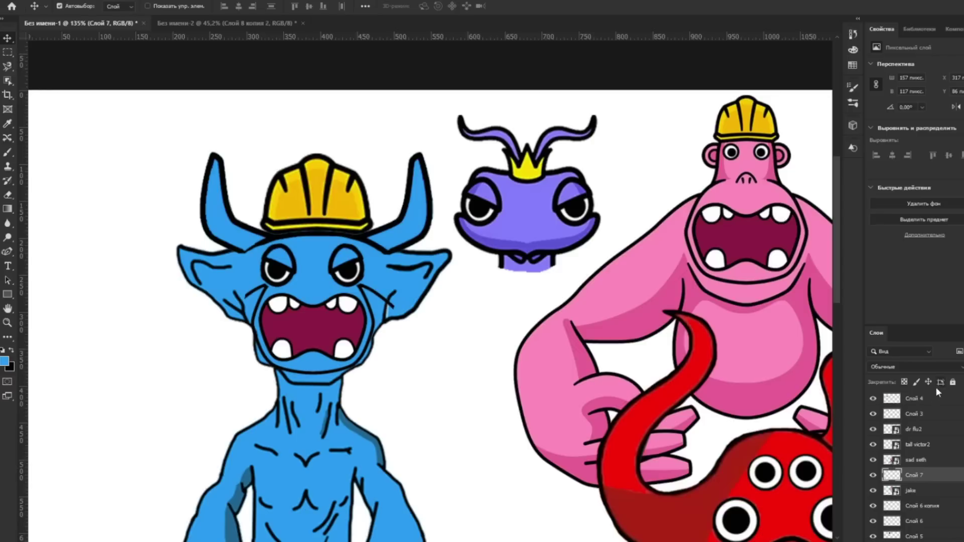
Bring the hard hat layer to the front of the stack and lower the hat onto the creature's forehead
left_click_drag(931, 396, 930, 397)
scroll(326, 226, "up", 1)
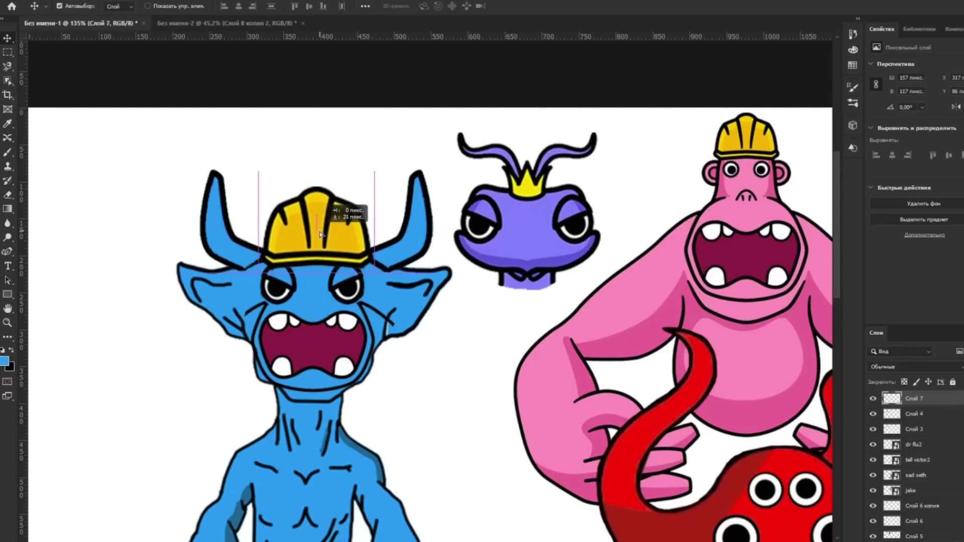
scroll(327, 226, "down", 4)
scroll(107, 140, "up", 6)
left_click_drag(280, 155, 280, 182)
key("e")
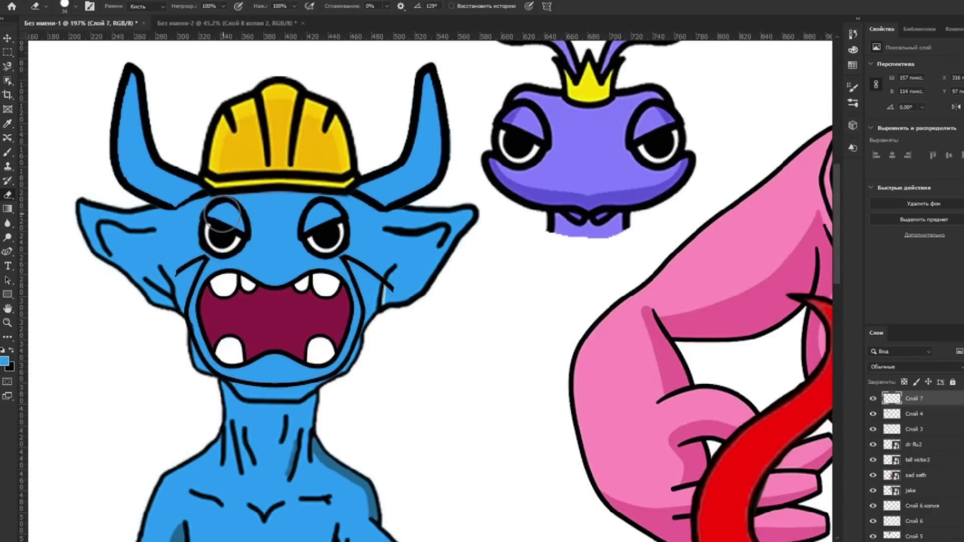
key("ctrl+0")
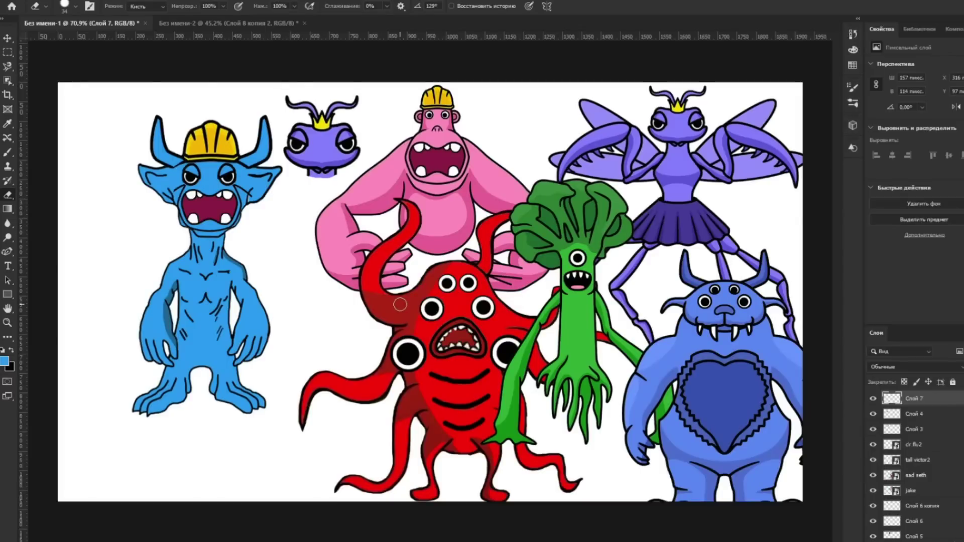
key("b")
scroll(571, 307, "up", 5)
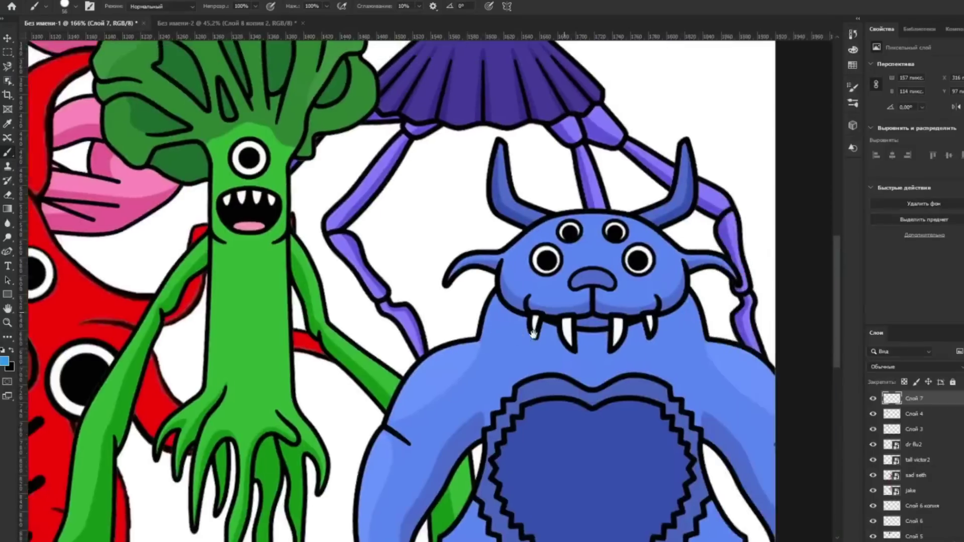
key("j")
left_click_drag(537, 250, 507, 263)
key("ctrl+c")
key("Return")
key("v")
key("ctrl+c")
key("Return")
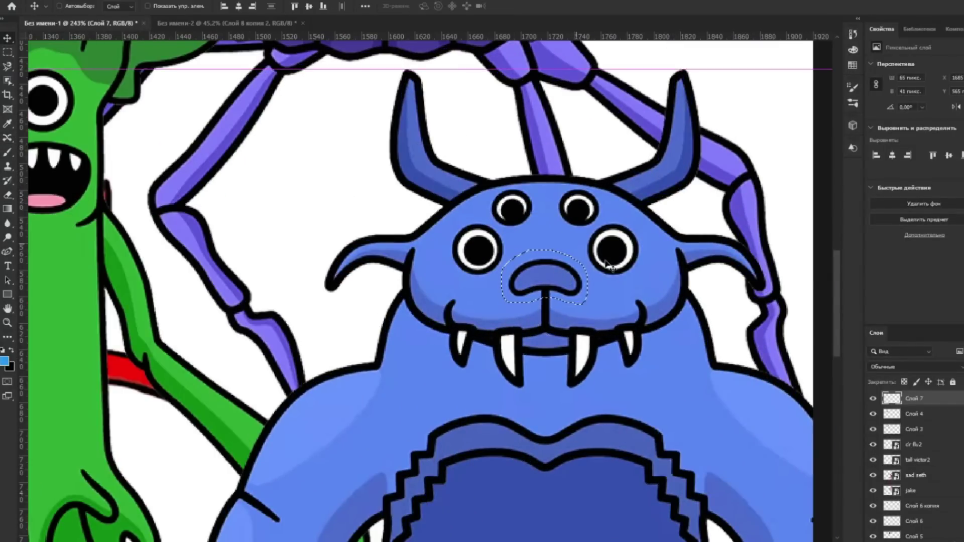
Copy the blue horned monster's nose from layer dr flu2 to a new layer and place it beside that monster's head
left_click(608, 264, "ctrl")
key("ctrl+h")
key("j")
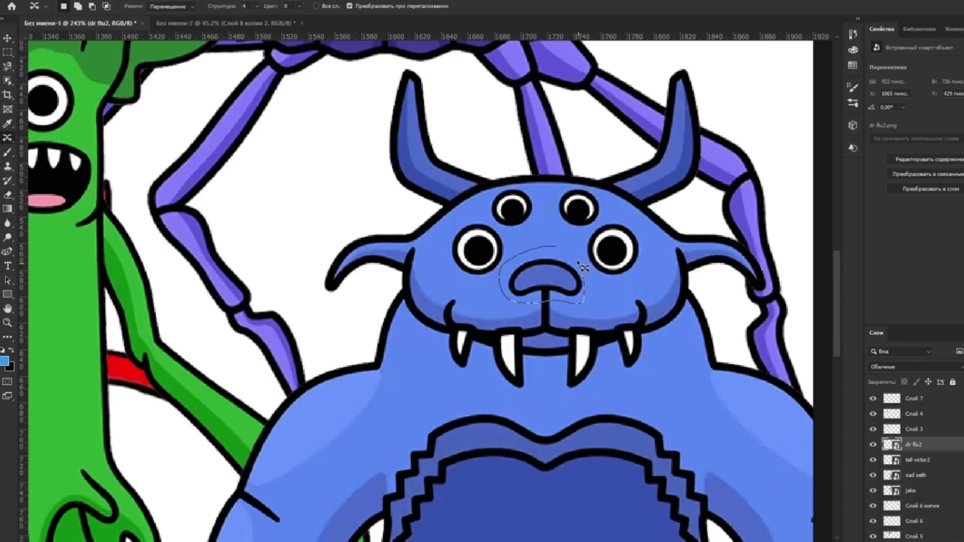
key("ctrl+j")
left_click_drag(558, 256, 341, 151)
Erase the blue skin around the copied nose and the stub of line below it
key("e")
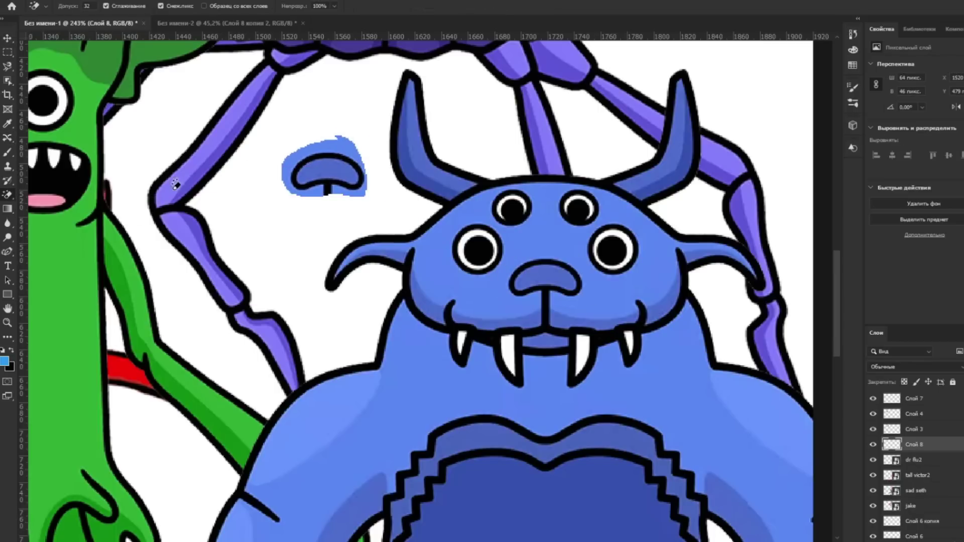
left_click(312, 148)
scroll(331, 173, "down", 3)
scroll(330, 174, "up", 4)
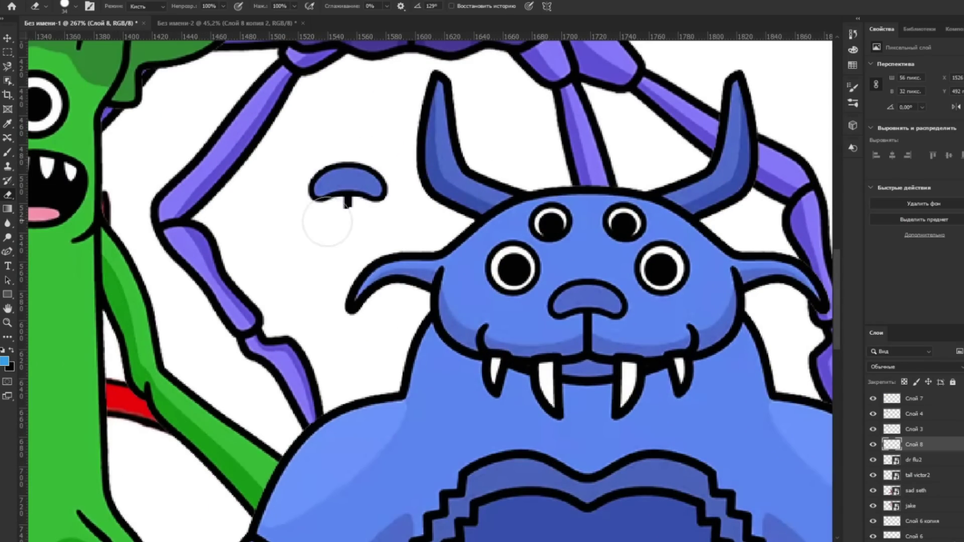
Move the cleaned nose onto the hybrid creature's face, between the eyes and just above the mouth
scroll(348, 221, "down", 4)
key("v")
left_click_drag(643, 275, 246, 170)
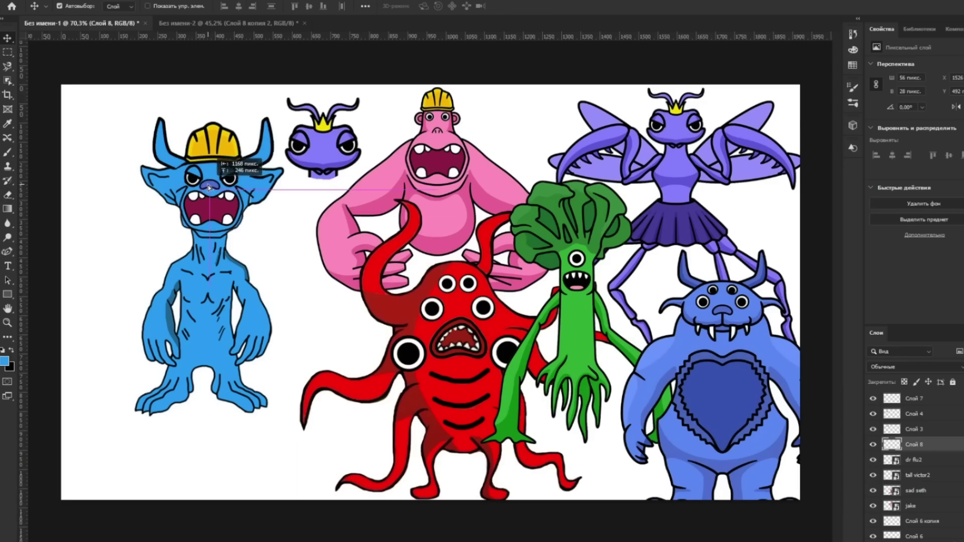
scroll(246, 171, "up", 4)
scroll(349, 213, "down", 4)
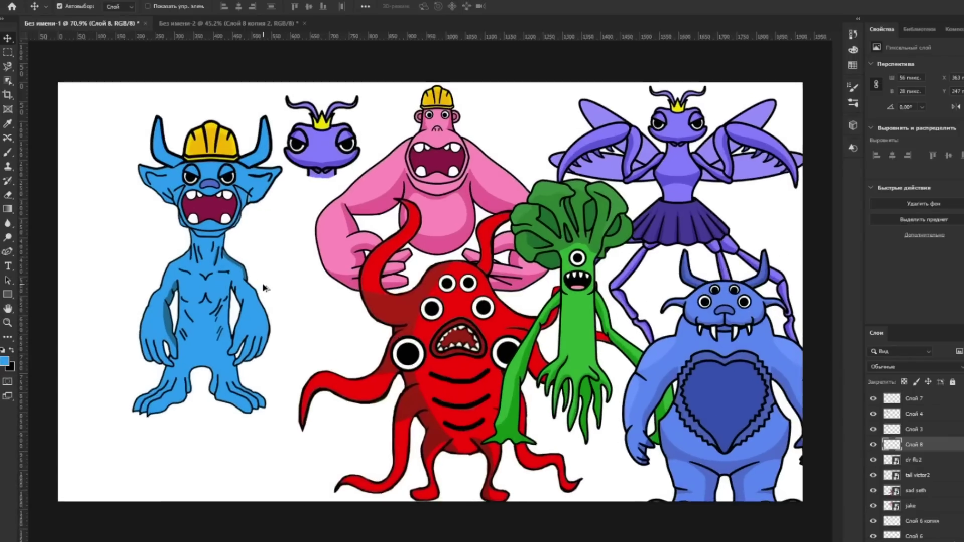
Move the red monster, the pink gorilla and the spare mantis head aside so the gorilla's left-hand arm is uncovered
scroll(307, 256, "up", 2)
left_click_drag(462, 351, 565, 381)
left_click_drag(394, 190, 340, 275)
scroll(340, 275, "up", 2)
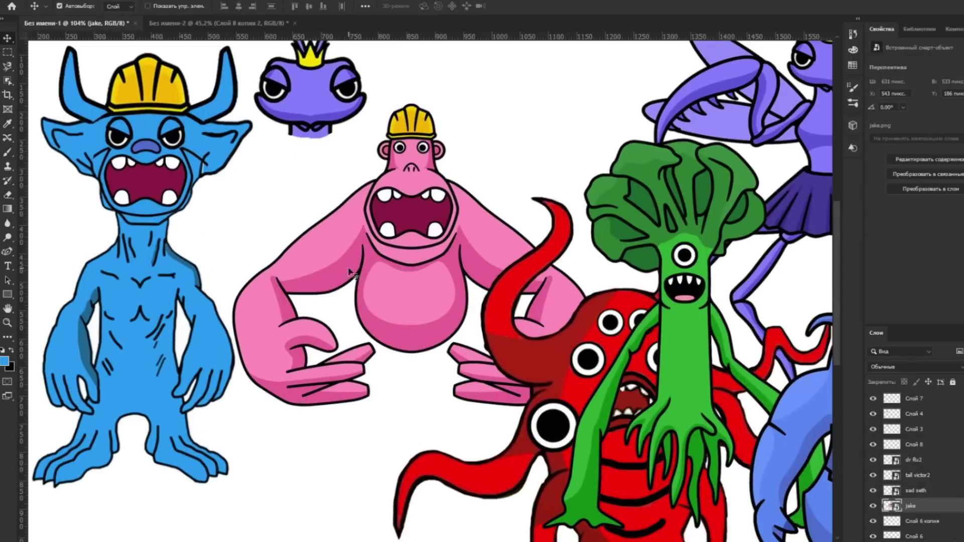
left_click(338, 103)
left_click_drag(339, 103, 554, 90)
left_click_drag(428, 168, 440, 121)
Outline the pink gorilla's left-hand arm from shoulder to fingers and copy it to a new layer
key("w")
key("j")
scroll(297, 177, "up", 3)
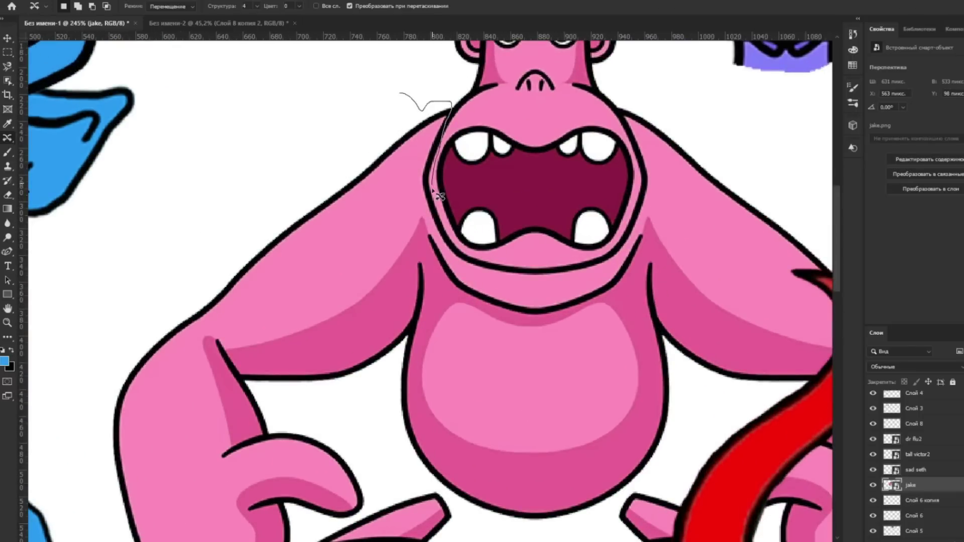
mouse_move(466, 517)
left_mouse_down()
mouse_move(468, 541)
mouse_move(486, 207)
left_mouse_up()
mouse_move(243, 386)
left_mouse_down()
mouse_move(107, 198)
mouse_move(91, 66)
mouse_move(100, 314)
mouse_move(182, 198)
mouse_move(333, 75)
mouse_move(244, 230)
mouse_move(303, 186)
mouse_move(370, 168)
left_mouse_up()
scroll(369, 168, "down", 5)
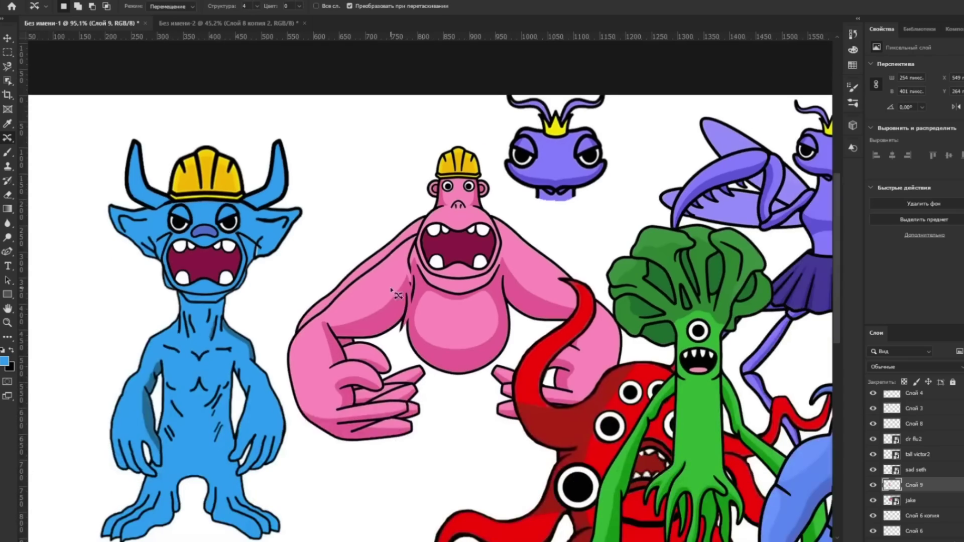
Separate the gorilla from its copied arm so the arm stands alone beside the hybrid creature
key("v")
scroll(329, 273, "up", 2)
left_click_drag(558, 201, 610, 201)
scroll(609, 201, "down", 3)
left_click_drag(191, 216, 385, 258)
Draw a thin outline along the copied arm's cut shoulder edge with the Brush, using the dark colour sampled from its contour
scroll(377, 212, "up", 3)
scroll(376, 212, "up", 4)
key("b")
right_click(8, 152)
right_click(398, 157)
left_click(408, 80)
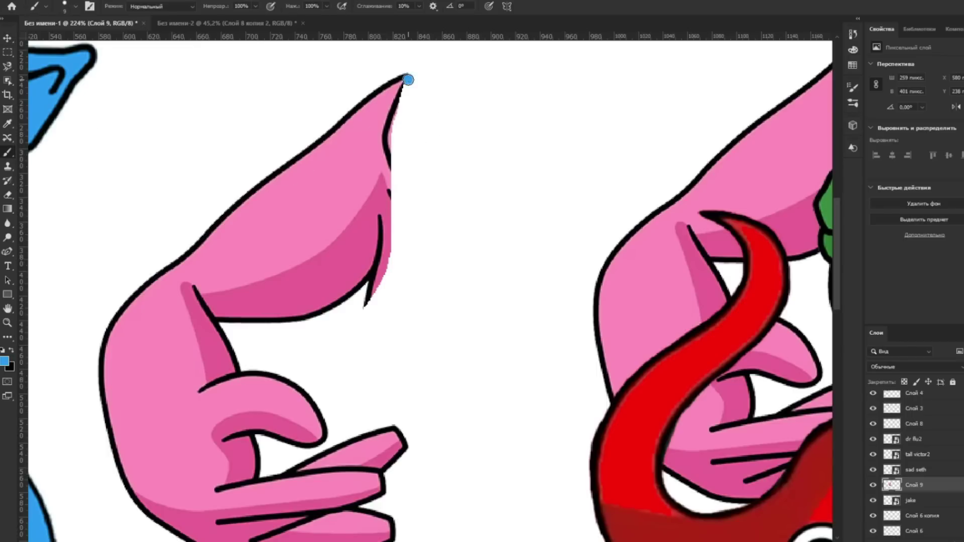
left_click(333, 301, "alt")
scroll(380, 271, "up", 3)
right_click(381, 271)
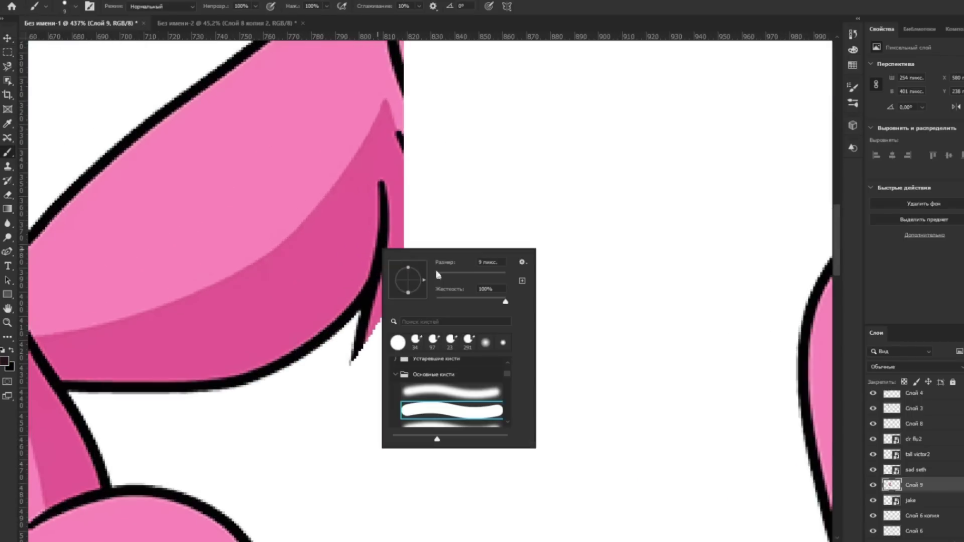
left_click(388, 194)
left_click_drag(389, 193, 407, 76)
scroll(407, 76, "up", 5)
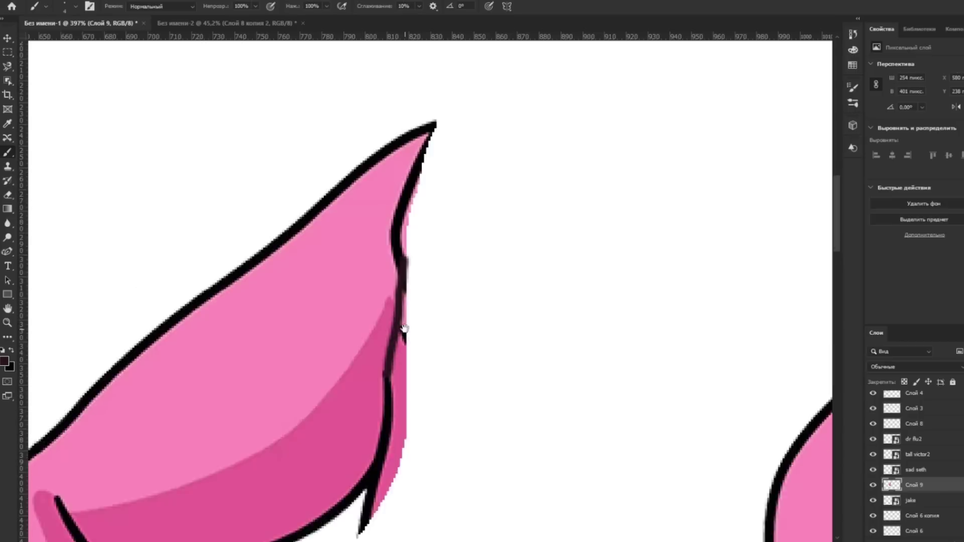
scroll(412, 317, "down", 3)
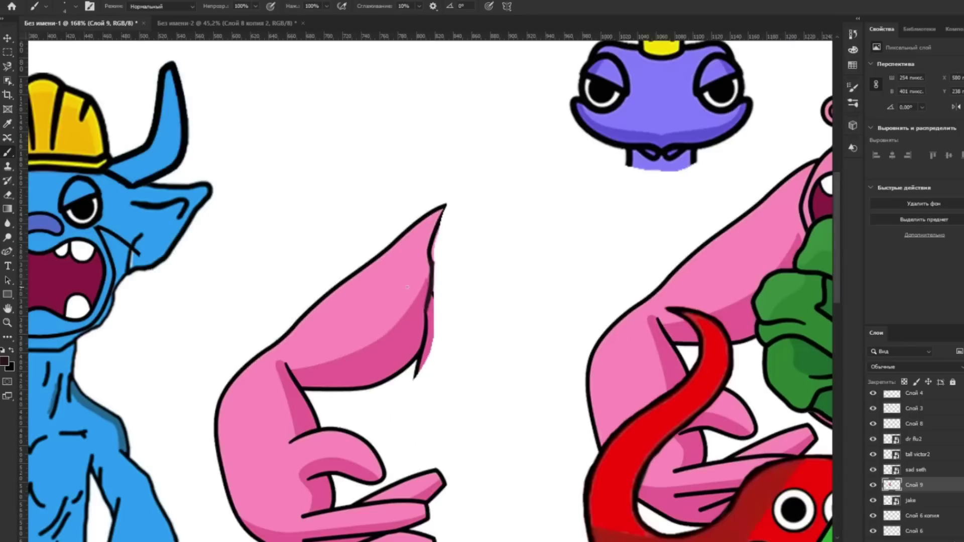
Remove the pink remnants outside the arm's shoulder outline and trim the stray line ends
left_click_drag(8, 194, 50, 217)
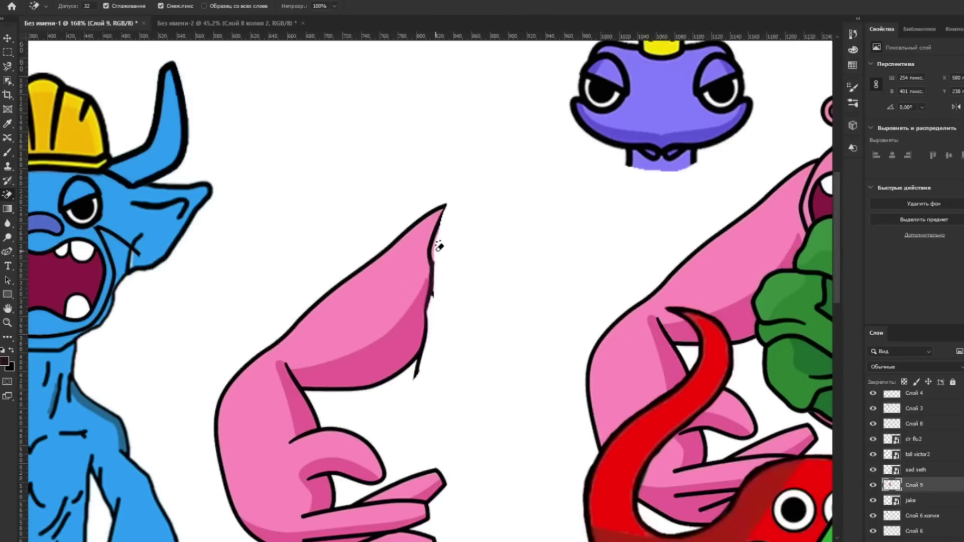
scroll(439, 246, "up", 4)
scroll(442, 212, "down", 3)
right_click(7, 195)
left_click(50, 194)
scroll(430, 392, "down", 4)
key("v")
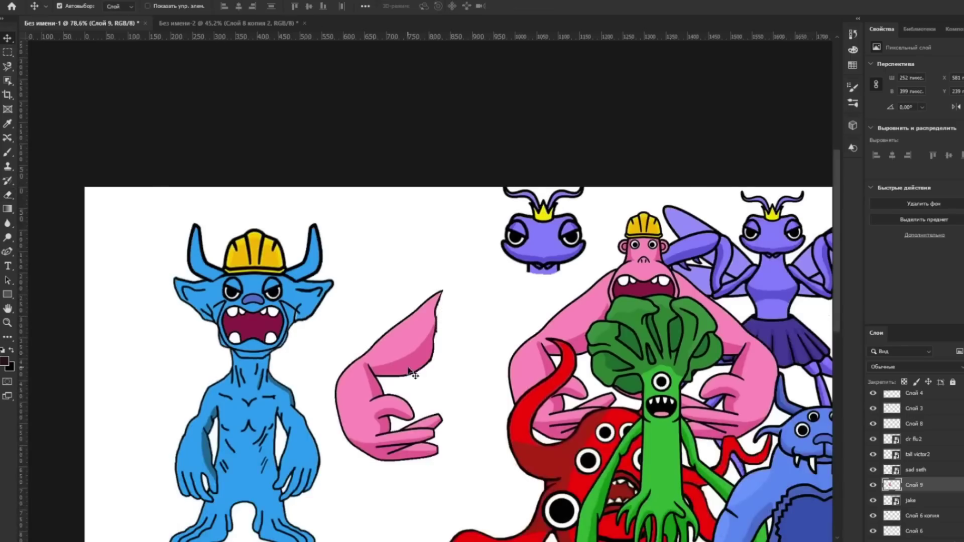
Clear the light pink fill from the copied arm and hand with the Magic Eraser
scroll(343, 244, "up", 3)
right_click(8, 195)
left_click(51, 217)
left_click(369, 302)
key("v")
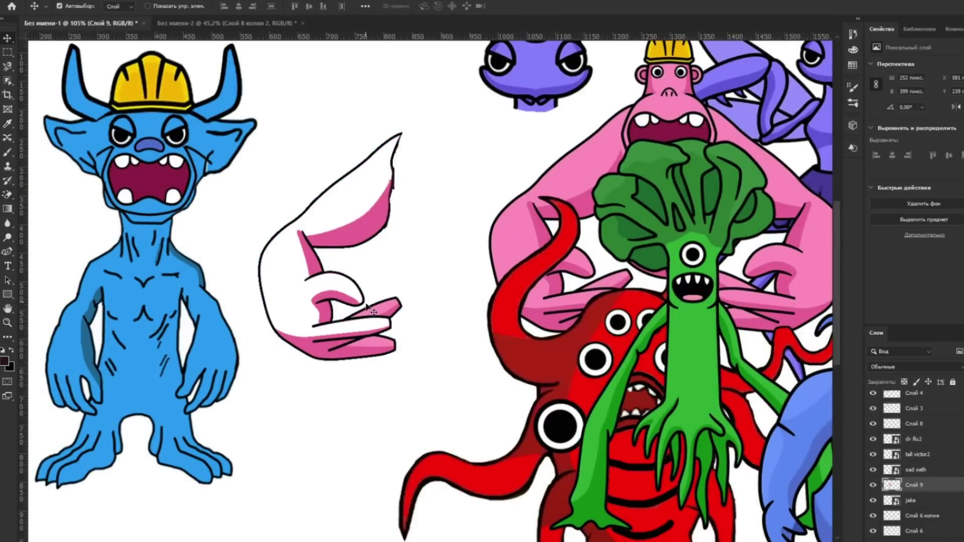
Duplicate the arm layer, shrink the copy below the arm, and put the copy's layer beneath Слой 9
key("ctrl+j")
key("ctrl+t")
mouse_move(402, 135)
left_mouse_down()
mouse_move(398, 248)
mouse_move(302, 401)
left_mouse_up()
key("Return")
left_click_drag(924, 501, 933, 507)
Fill the arm's cleared areas with the creature's light blue on the layer beneath and merge it with the arm layer
left_click(224, 340, "alt")
right_click(224, 340)
left_click_drag(241, 352, 282, 352)
key("Return")
mouse_move(301, 165)
left_mouse_down()
mouse_move(392, 321)
mouse_move(402, 251)
mouse_move(287, 251)
left_mouse_up()
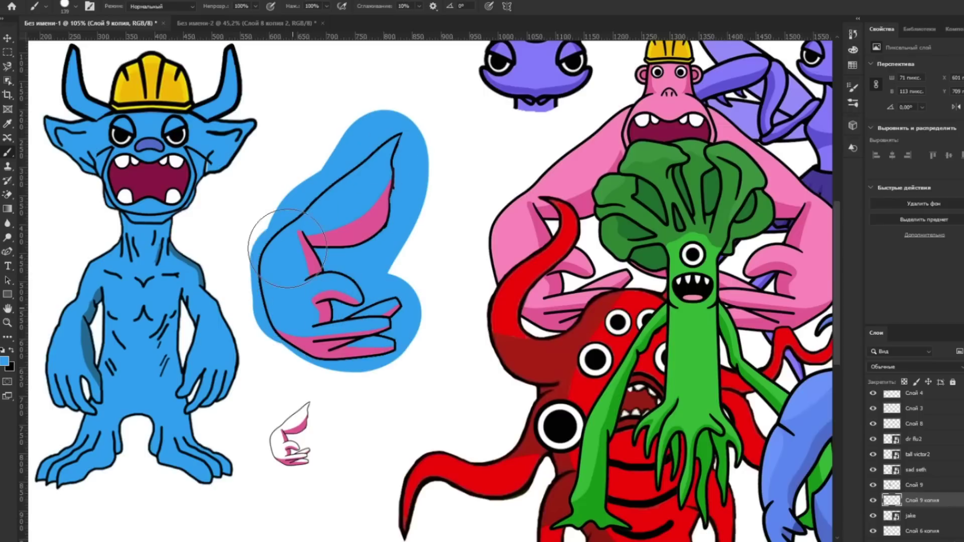
right_click(920, 500)
key("Escape")
key("ctrl+bracketright")
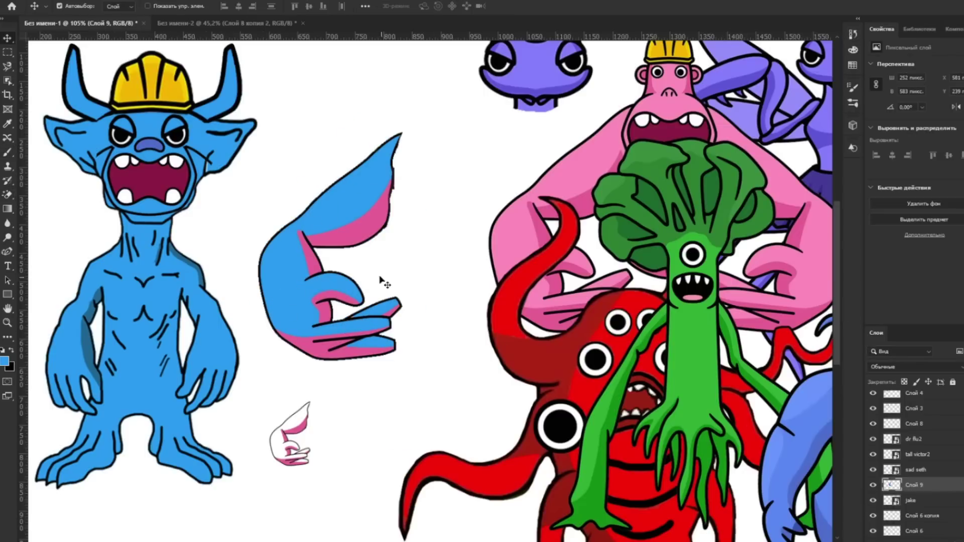
Make a small duplicate of the partly blue arm below the original and put its layer beneath Слой 9
key("ctrl+t")
left_click_drag(404, 199, 372, 408)
key("Return")
key("alt+bracketleft")
Clear the dark pink shadow areas from the large arm with the Magic Eraser
key("e")
left_click(324, 345)
scroll(324, 346, "up", 3)
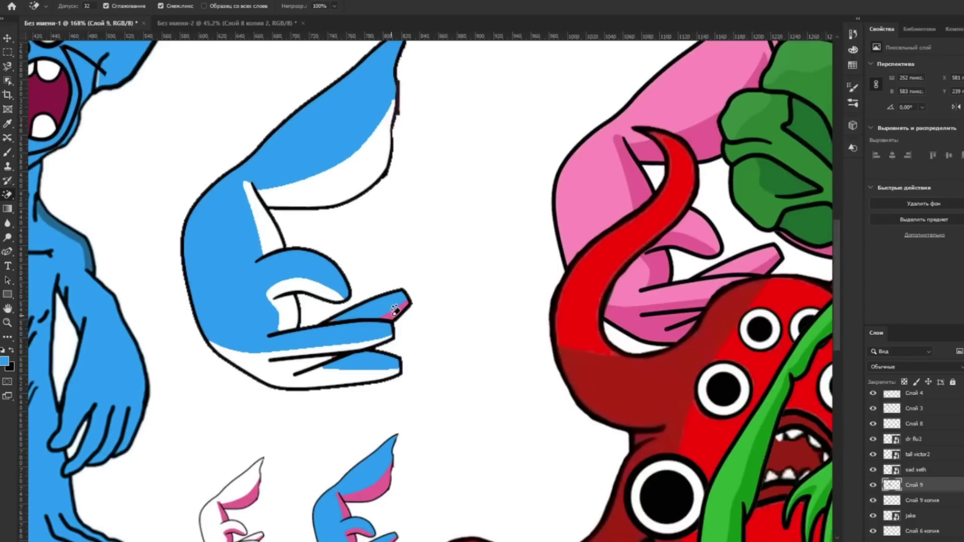
Paint the arm's cleared shadow areas with the creature's dark blue on the layer beneath and merge it with the arm layer
scroll(351, 332, "down", 4)
key("alt+bracketright")
key("b")
left_click(130, 331, "alt")
mouse_move(397, 317)
left_mouse_down()
mouse_move(341, 247)
mouse_move(324, 272)
left_mouse_up()
right_click(926, 487)
left_click(854, 394)
Erase the small spare arm copies below the large recoloured arm
key("e")
left_click(309, 414)
left_click_drag(375, 394, 332, 422)
Scale down the recoloured blue arm and attach it to the shoulder on the left side of the hybrid creature's body
key("v")
scroll(352, 251, "down", 3)
left_click_drag(318, 263, 180, 297)
scroll(178, 331, "up", 4)
scroll(176, 329, "down", 2)
left_click_drag(331, 321, 370, 267)
scroll(373, 274, "down", 2)
scroll(123, 338, "down", 2)
scroll(122, 338, "up", 2)
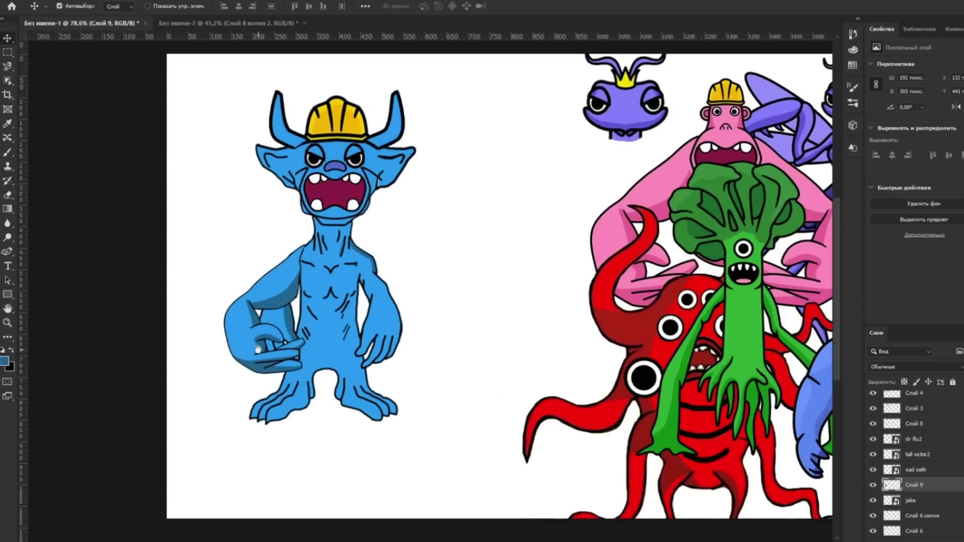
Enlarge the blue arm to about 238 by 363 px and reposition it at the creature's shoulder
key("ctrl+t")
left_click_drag(289, 317, 274, 310)
key("Return")
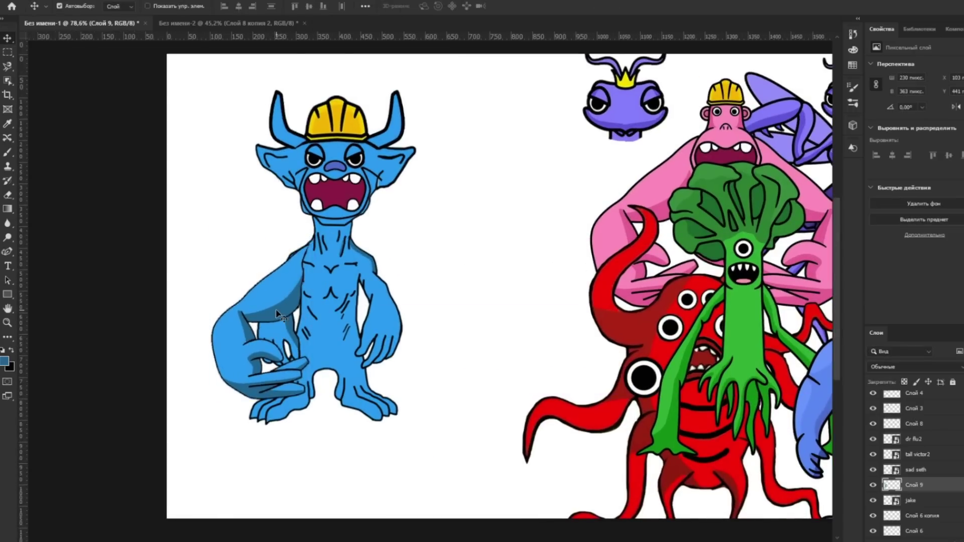
scroll(232, 238, "up", 2)
left_click_drag(338, 329, 338, 329)
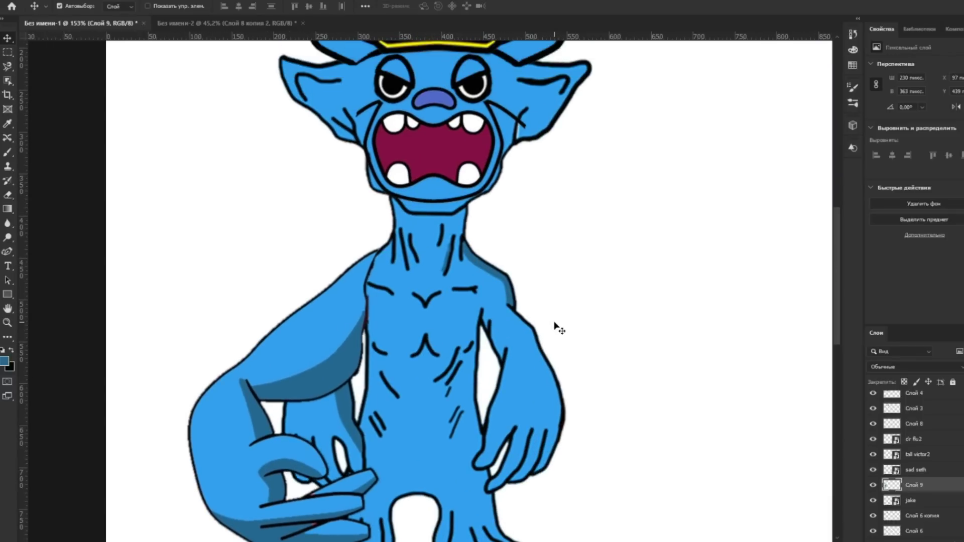
Erase the body's original arm behind the large blue arm
left_click(422, 346)
scroll(391, 403, "down", 2)
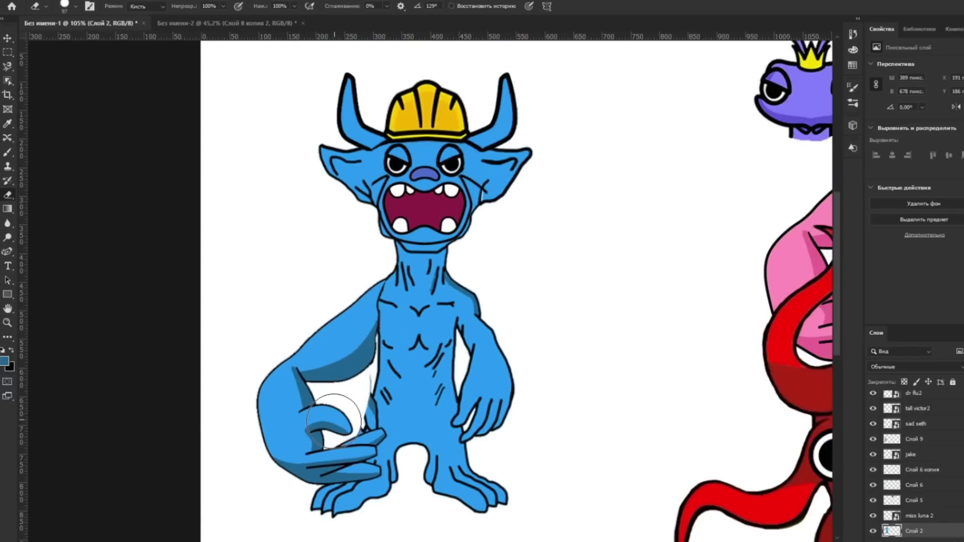
scroll(334, 417, "up", 3)
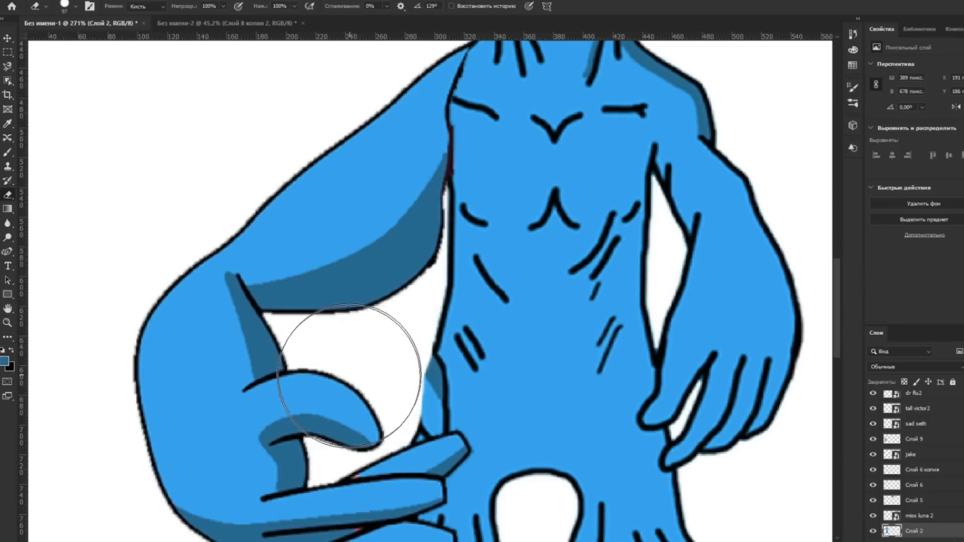
Duplicate the large blue arm, flip the copy horizontally and attach it to the creature's opposite shoulder
scroll(301, 357, "down", 3)
left_click_drag(384, 410, 525, 410, "alt")
key("ctrl+t")
right_click(469, 312)
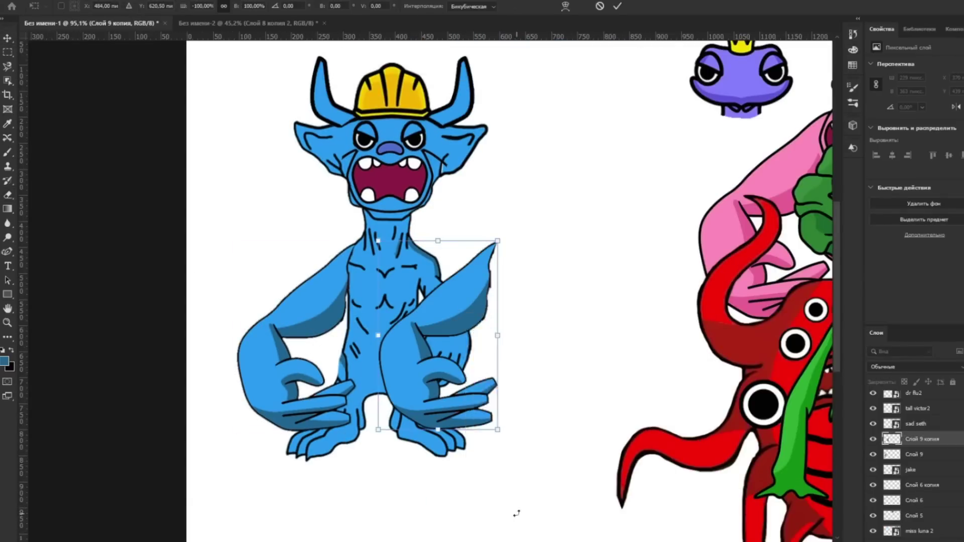
left_click(538, 513)
left_click_drag(435, 300, 444, 308)
scroll(444, 309, "up", 3)
left_click_drag(496, 289, 488, 291)
key("Return")
Erase the body's other original arm beneath the flipped copy and nudge the copy closer to the body
key("e")
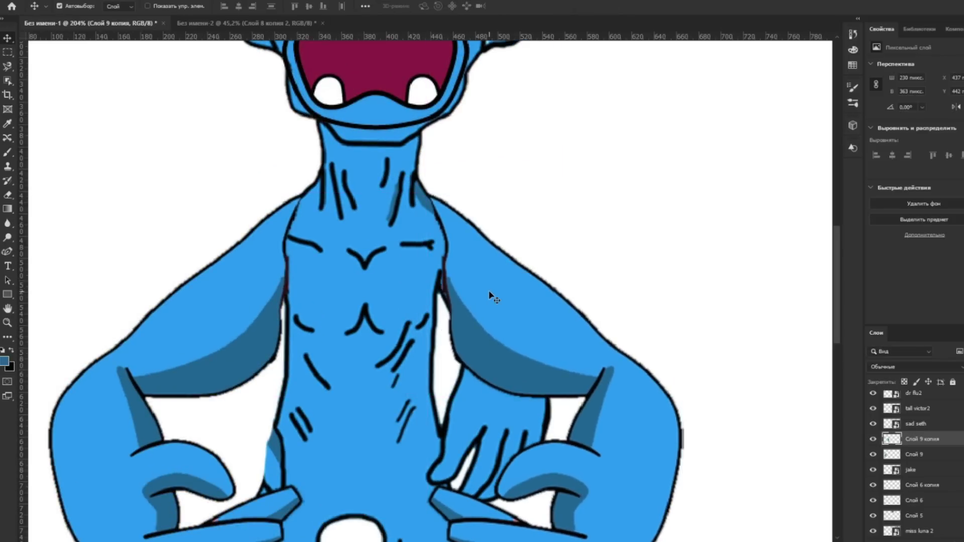
scroll(489, 291, "down", 3)
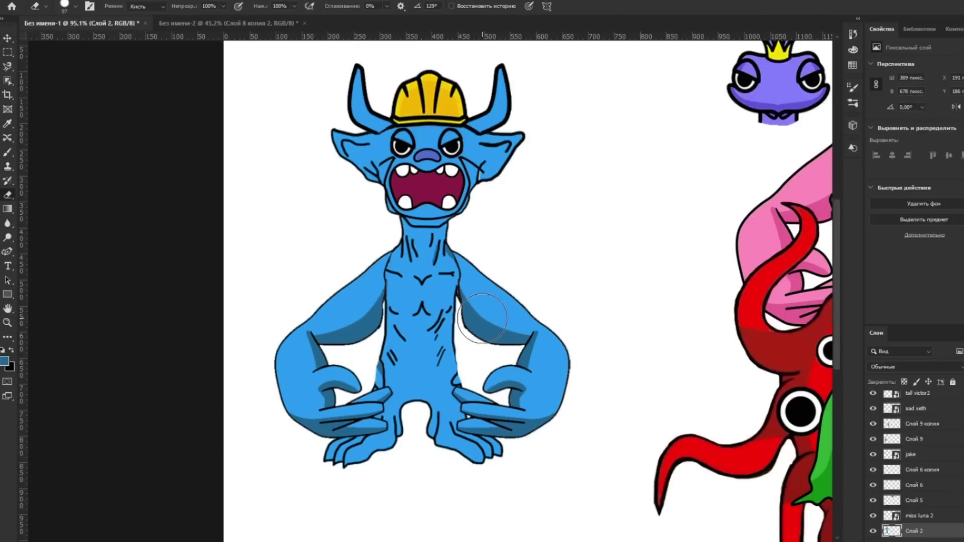
scroll(492, 357, "down", 2)
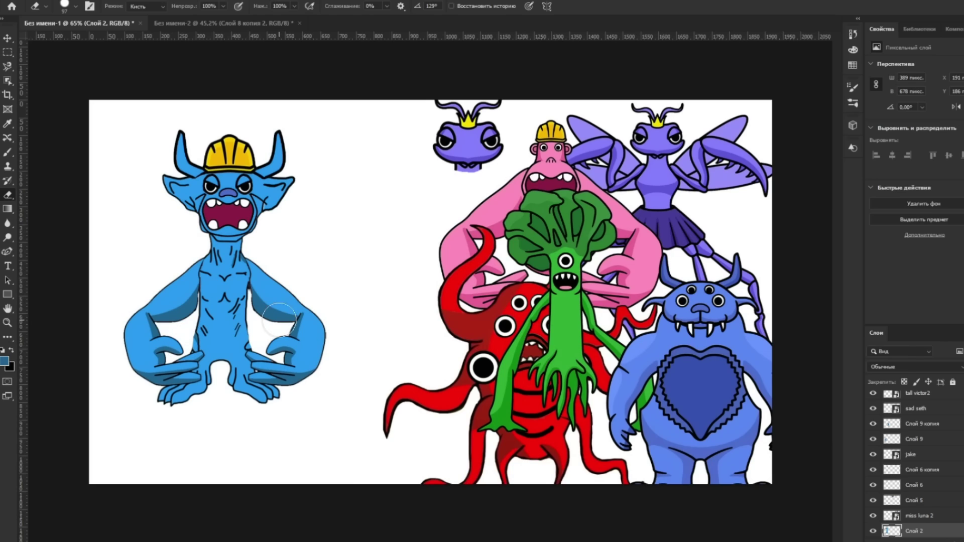
key("v")
left_click(271, 314)
scroll(271, 314, "up", 4)
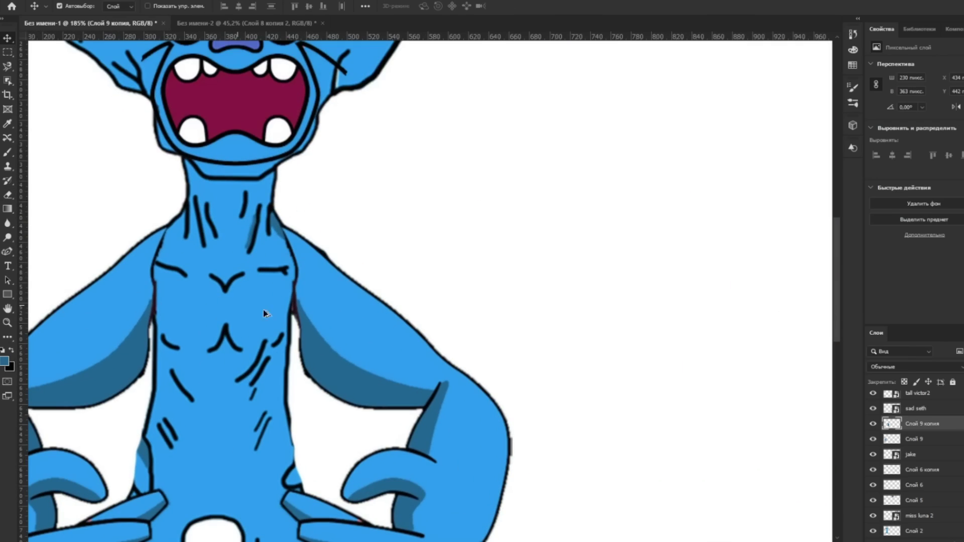
left_click(331, 301)
scroll(459, 280, "down", 4)
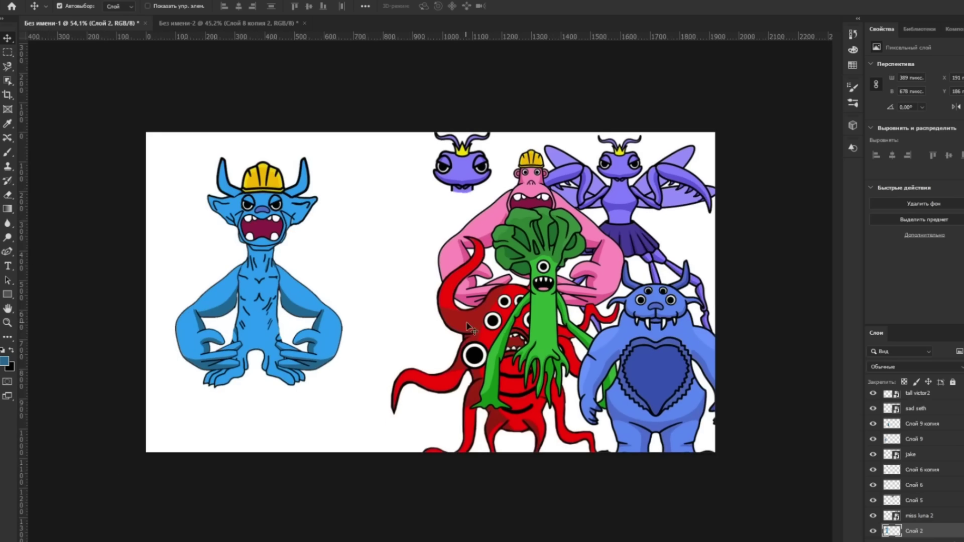
Move the green broccoli creature into the empty space and copy its root-like lower body onto a new layer
scroll(344, 221, "up", 6)
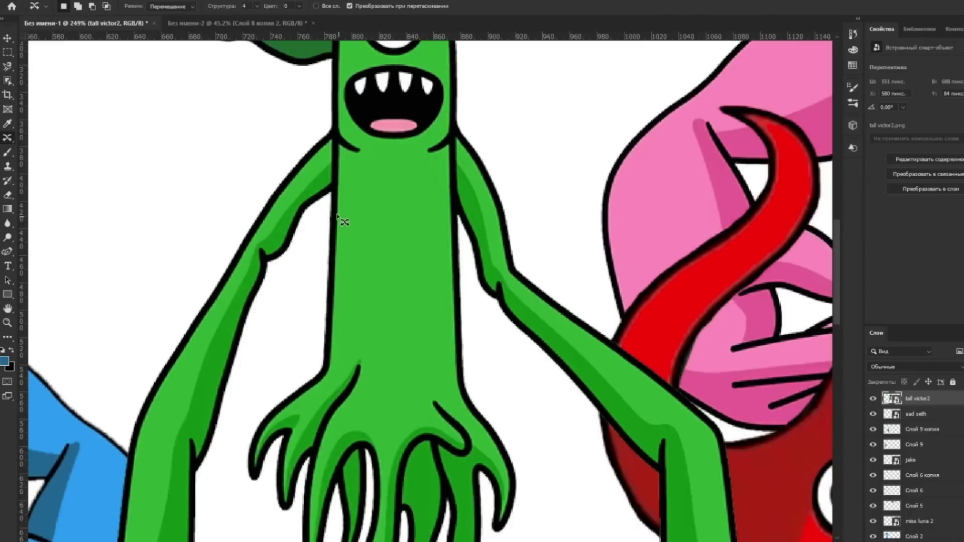
scroll(555, 258, "down", 5)
mouse_move(522, 407)
left_mouse_down()
mouse_move(555, 258)
mouse_move(502, 399)
left_mouse_up()
scroll(242, 254, "down", 4)
scroll(269, 243, "up", 1)
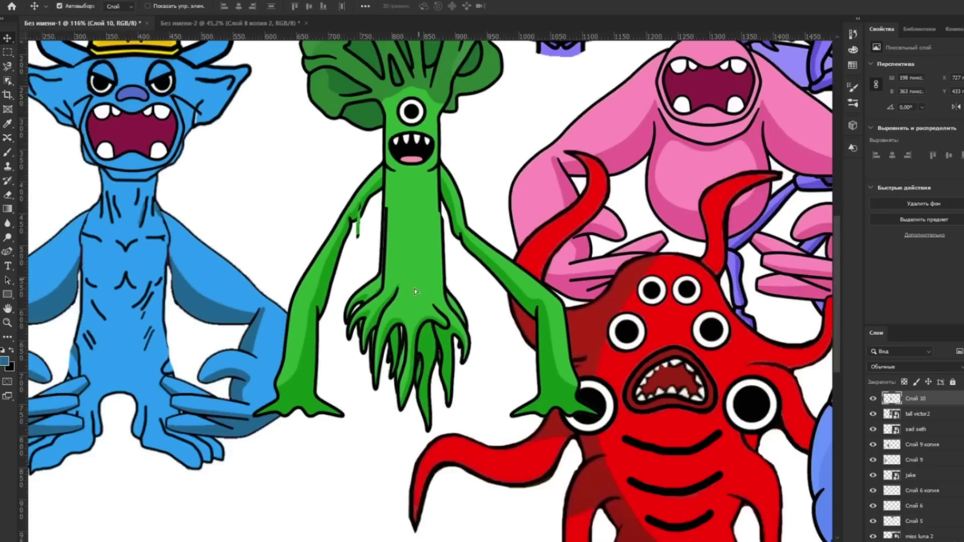
Place the copied roots in the empty space and move the broccoli creature back among the other characters
left_click_drag(414, 290, 321, 540)
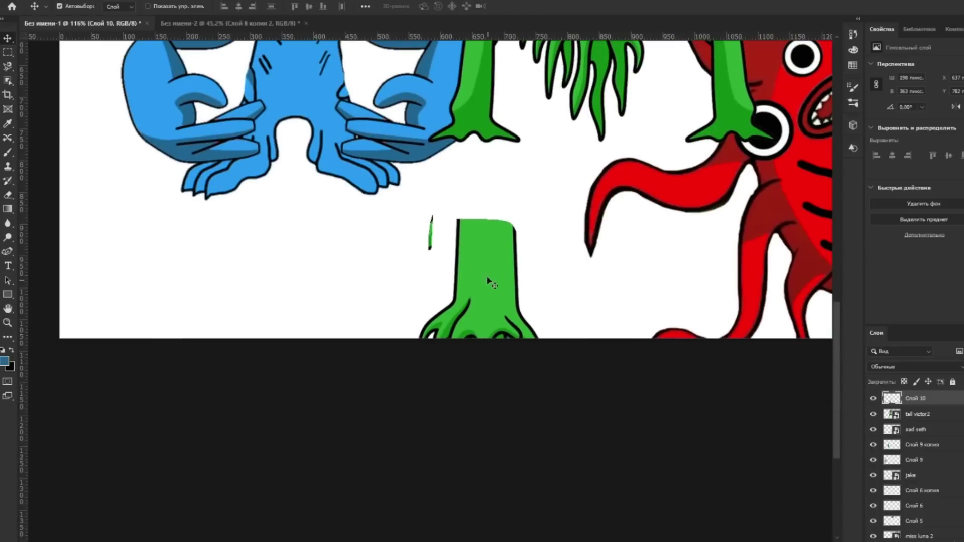
scroll(422, 361, "down", 3)
left_click_drag(346, 412, 347, 381)
left_click_drag(392, 252, 664, 216)
left_click_drag(347, 374, 377, 221)
Enlarge the copied green roots slightly to about 206 by 370 px
scroll(380, 201, "up", 2)
scroll(380, 202, "up", 3)
key("ctrl+t")
mouse_move(478, 429)
left_mouse_down()
mouse_move(499, 429)
mouse_move(484, 429)
left_mouse_up()
key("Return")
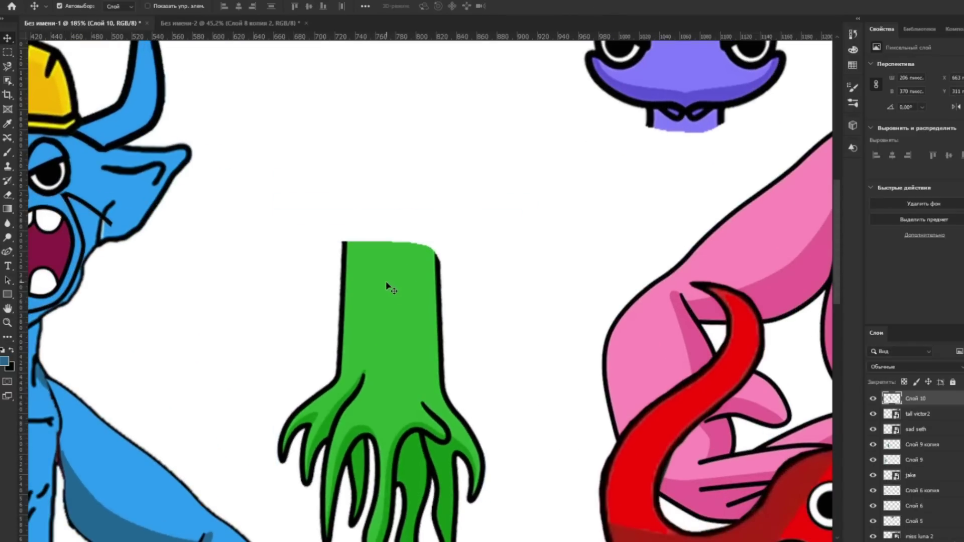
Draw a closing outline across the open upper end of the roots with a 7 px black brush
key("b")
right_click(346, 290)
left_click_drag(415, 320, 405, 324)
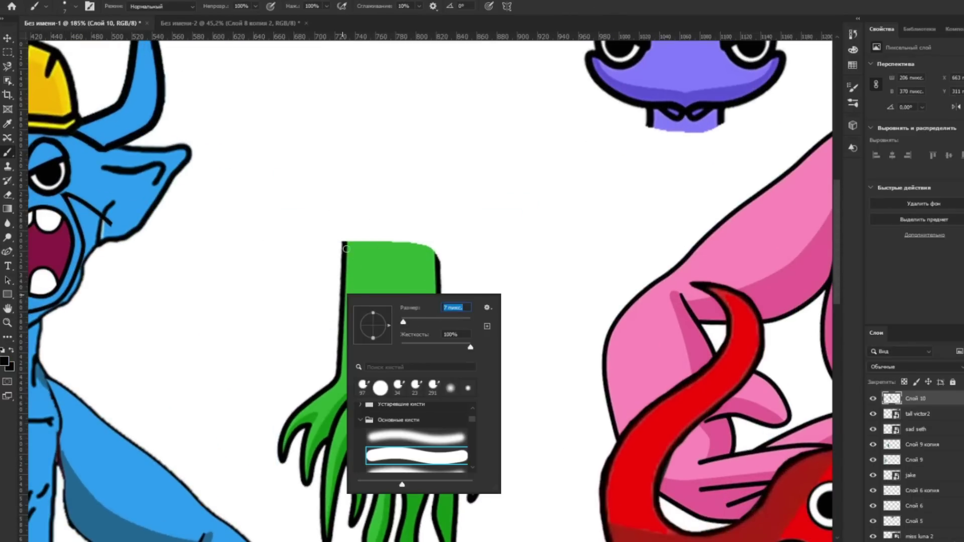
left_click_drag(346, 249, 391, 219)
scroll(424, 302, "down", 3)
Clear the green fill and leftover green specks from the roots with the Magic Eraser, keeping only the black outline
key("e")
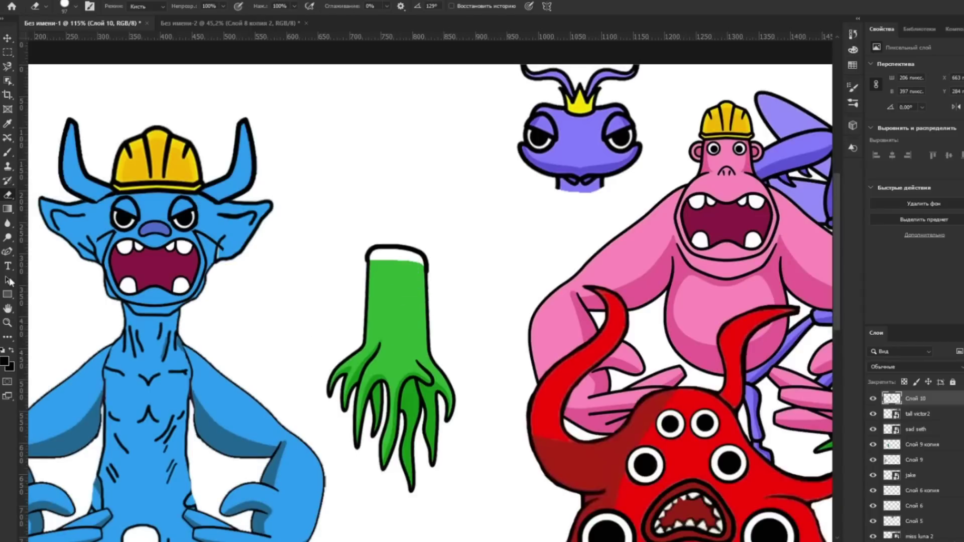
left_click(51, 215)
left_click(424, 391)
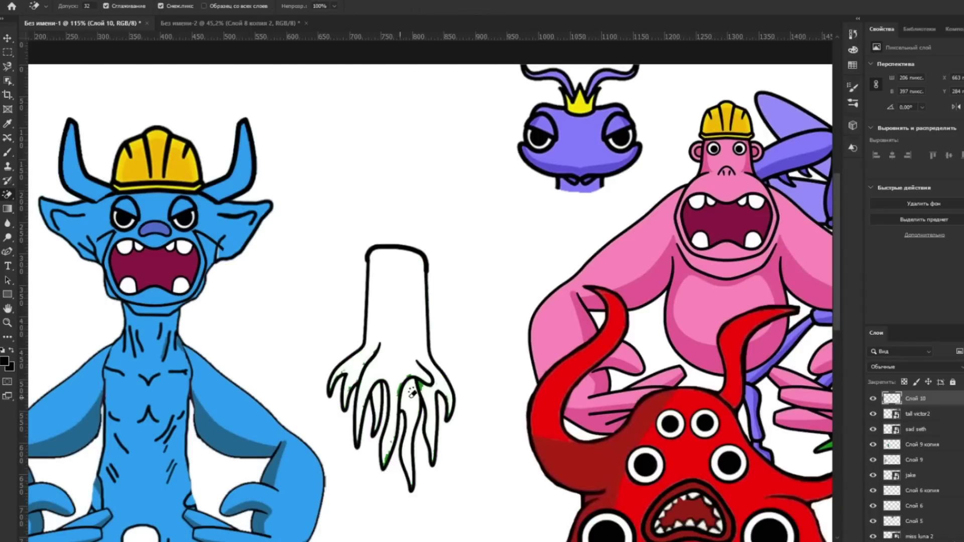
scroll(389, 392, "up", 5)
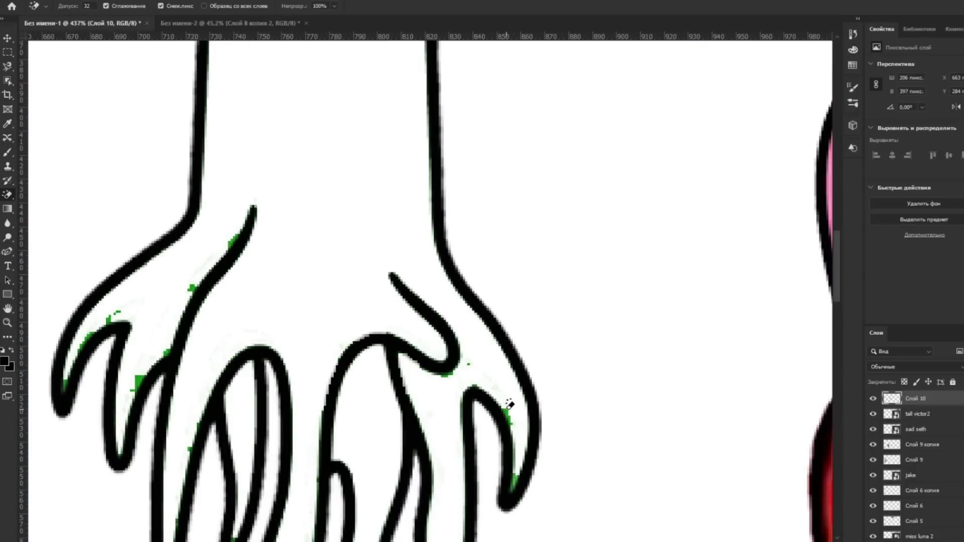
scroll(509, 404, "up", 2)
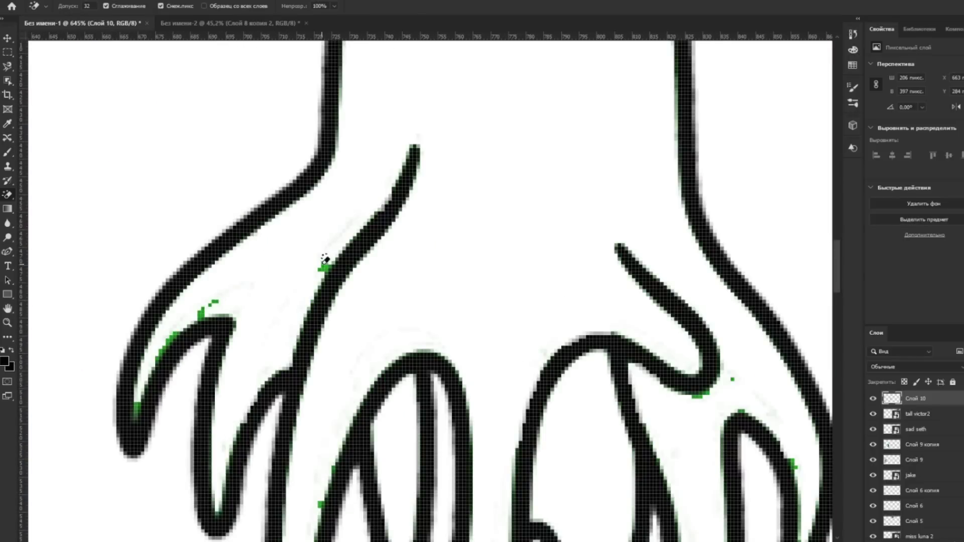
scroll(177, 329, "down", 6)
scroll(294, 401, "up", 5)
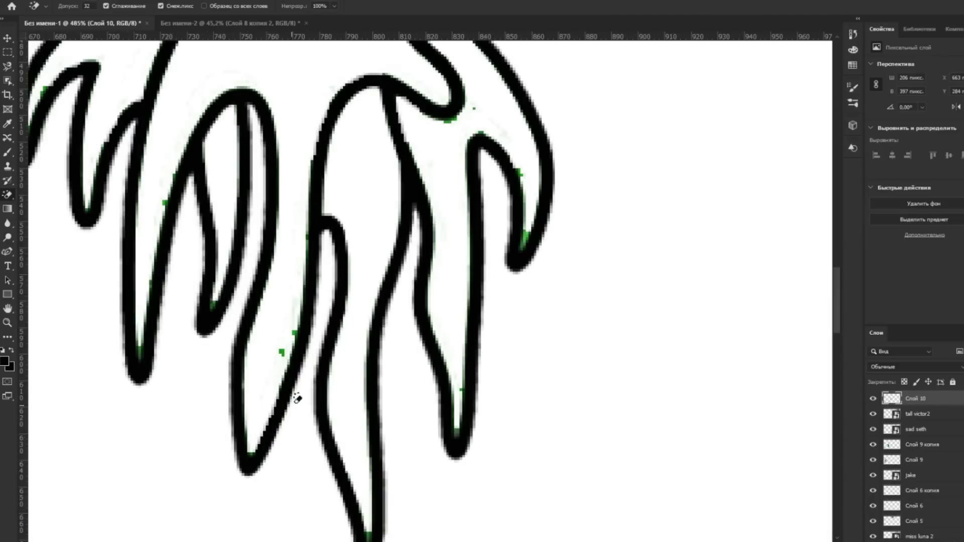
scroll(472, 317, "up", 2)
scroll(248, 214, "down", 7)
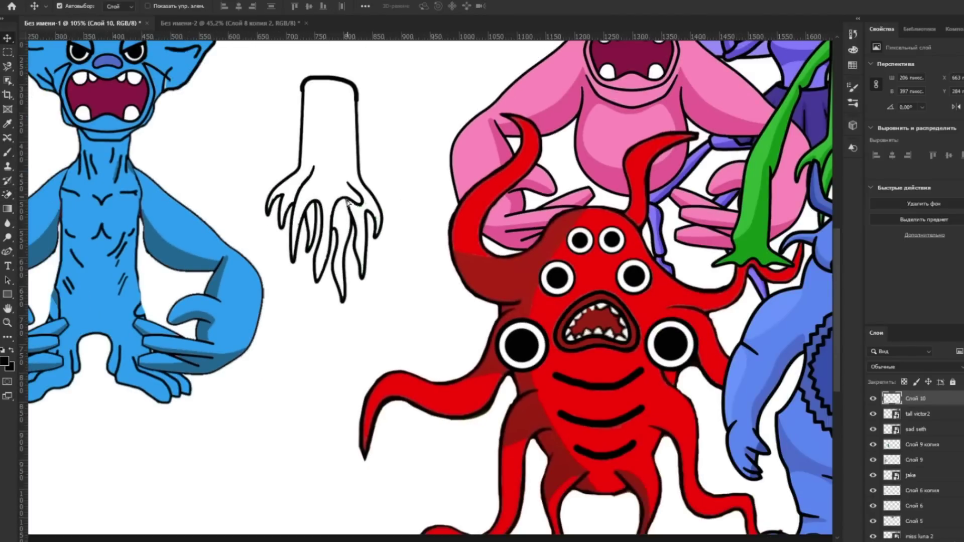
Duplicate the root outline layer and scale the copy down to about 81 by 154 px below the original
key("ctrl+j")
key("ctrl+t")
left_click_drag(387, 323, 317, 400)
key("Return")
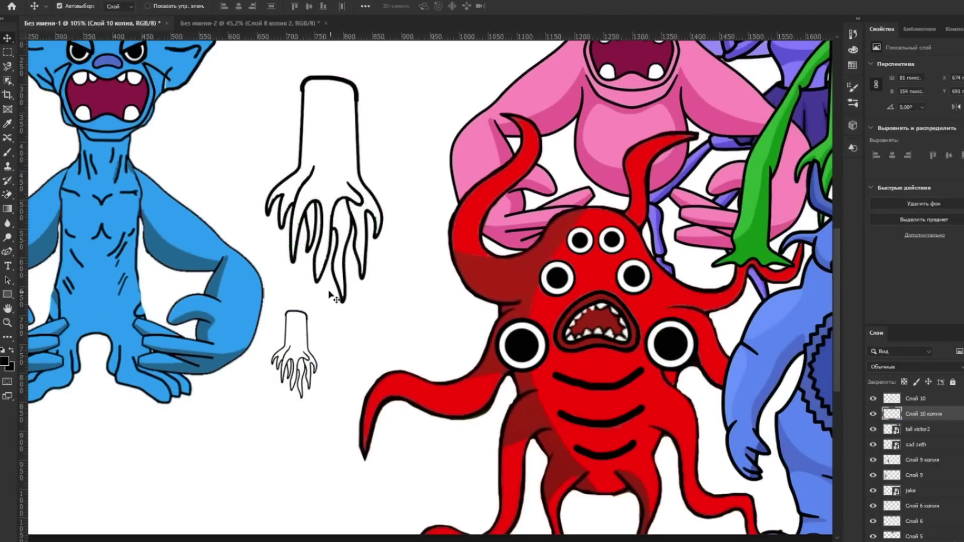
Sample the creature's light blue and paint it beneath the large root outline on the duplicate's layer
key("b")
left_click(249, 297, "alt")
right_click(333, 288)
mouse_move(346, 296)
left_mouse_down()
mouse_move(326, 211)
mouse_move(294, 157)
left_mouse_up()
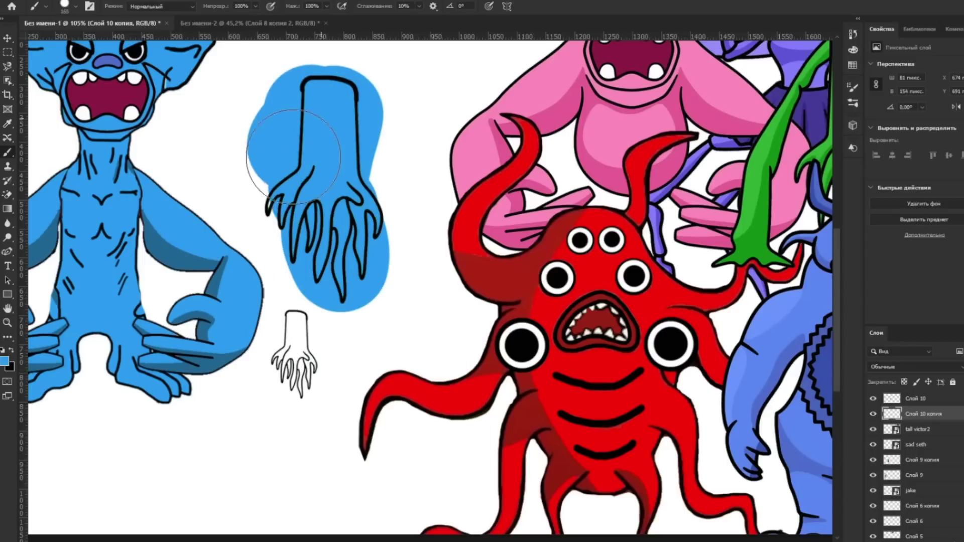
Merge the blue paint layer with the root outline layer and remove the surplus blue around the outline with the Magic Eraser
right_click(943, 407)
left_click(783, 424)
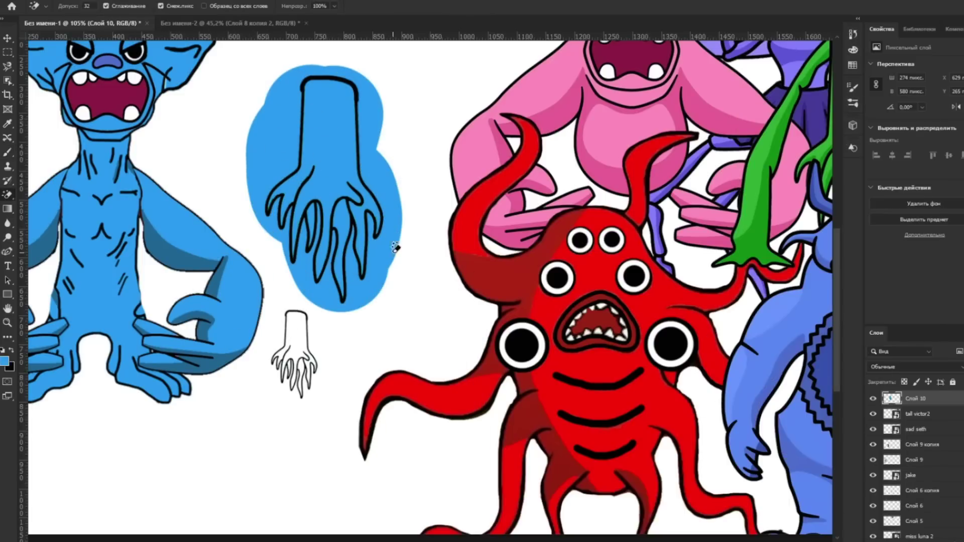
left_click(344, 157)
key("v")
Erase the closing line at the upper end of the blue roots and the small spare copy below them
scroll(368, 282, "up", 2)
key("e")
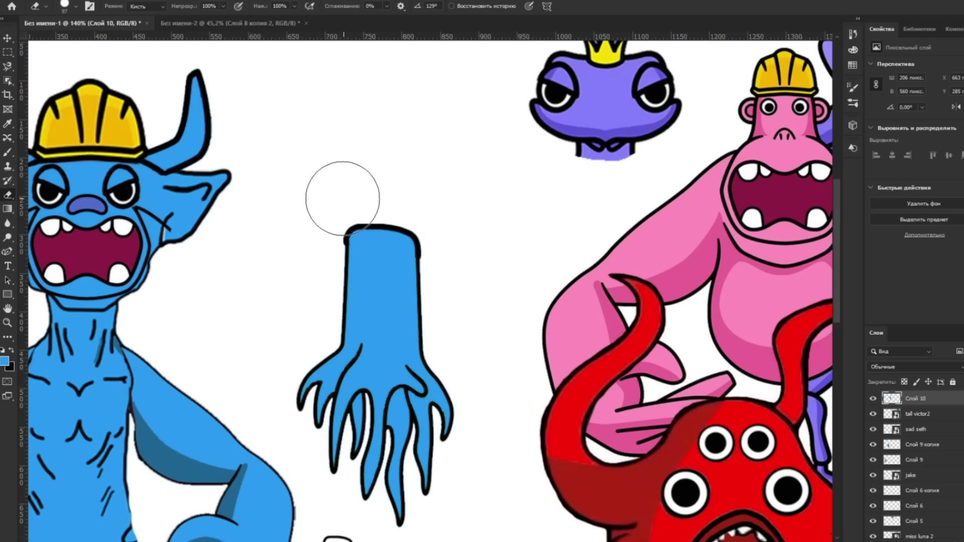
scroll(495, 269, "down", 3)
scroll(325, 363, "down", 1)
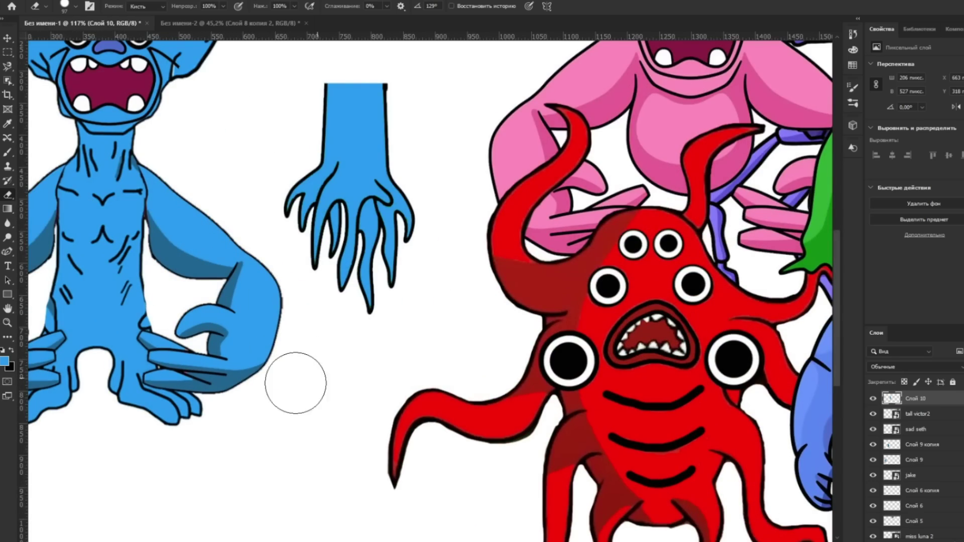
Enlarge the blue roots to about 298 by 526 px and fit them over the creature's lower body
scroll(296, 383, "down", 2)
scroll(334, 317, "up", 1)
key("ctrl+t")
left_click_drag(394, 266, 396, 410)
left_click_drag(328, 412, 312, 407)
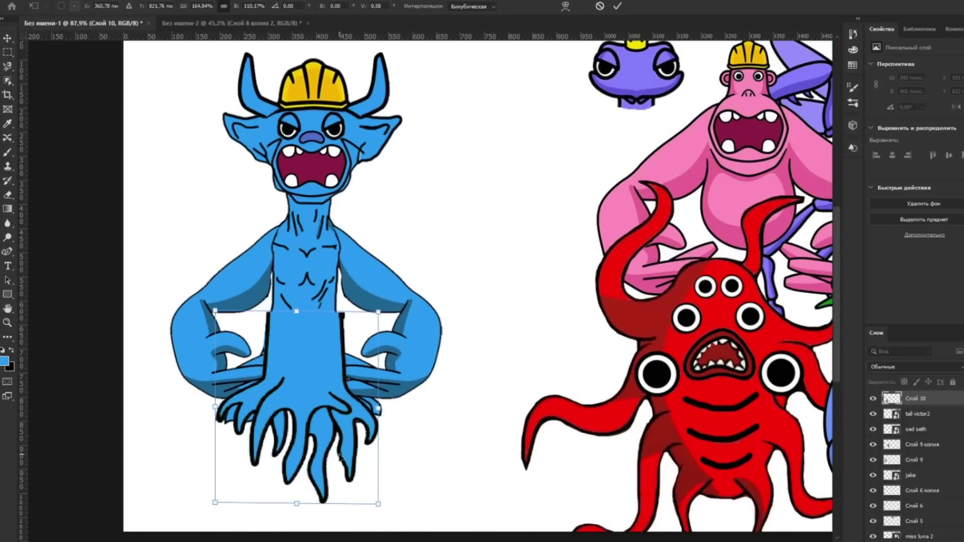
left_click_drag(376, 329, 342, 314)
scroll(342, 313, "down", 2)
mouse_move(226, 377)
left_mouse_down()
mouse_move(235, 396)
mouse_move(239, 386)
left_mouse_up()
key("Escape")
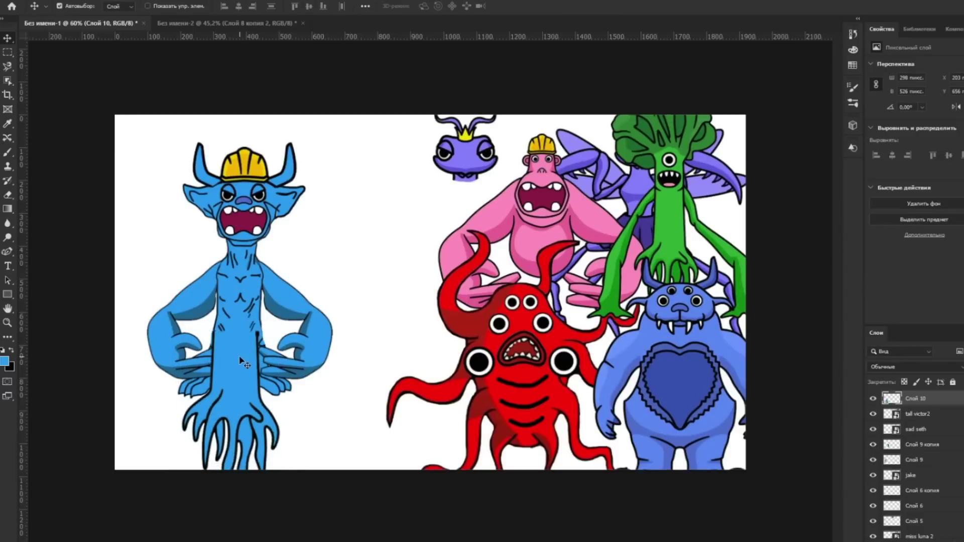
Select all of the hybrid creature's layers except the roots, scale them down to 90.77% and move them up
left_click_drag(108, 128, 346, 402)
key("ctrl+t")
left_click_drag(335, 133, 322, 134)
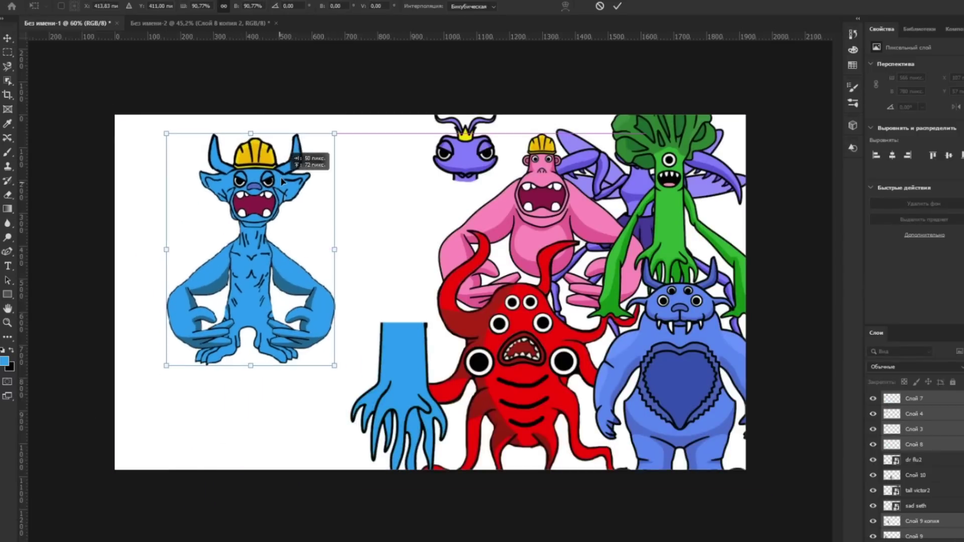
key("Return")
Move the blue roots onto the creature's lower body and resize them to about 282 by 497 px to match the torso's width
left_click_drag(404, 362, 283, 348)
scroll(270, 364, "up", 3)
scroll(270, 364, "up", 2)
key("ctrl+t")
left_click_drag(388, 242, 388, 236)
key("Return")
key("e")
key("ctrl+t")
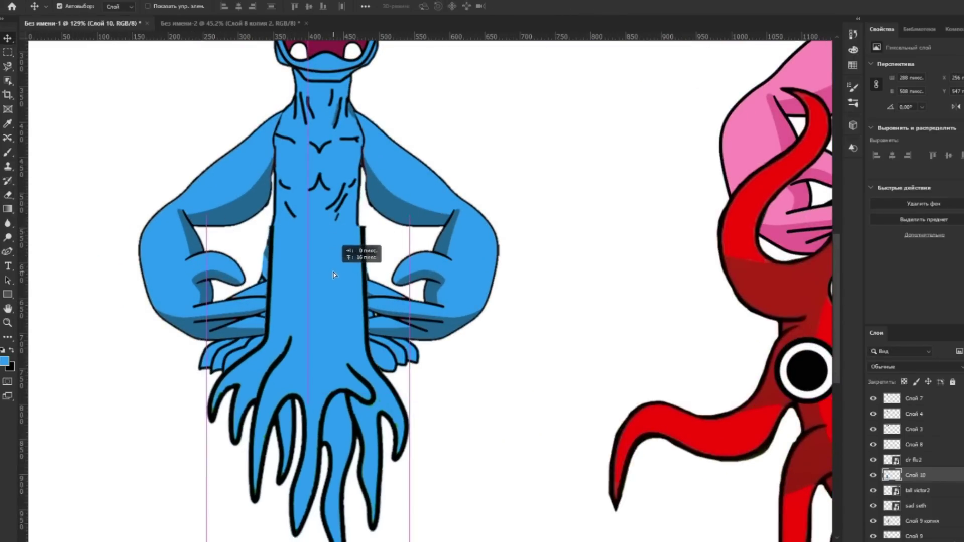
scroll(334, 272, "up", 2)
left_click_drag(431, 196, 427, 204)
key("Return")
Reorder the root layer beneath both arm layers so the hands overlap the lower body
key("v")
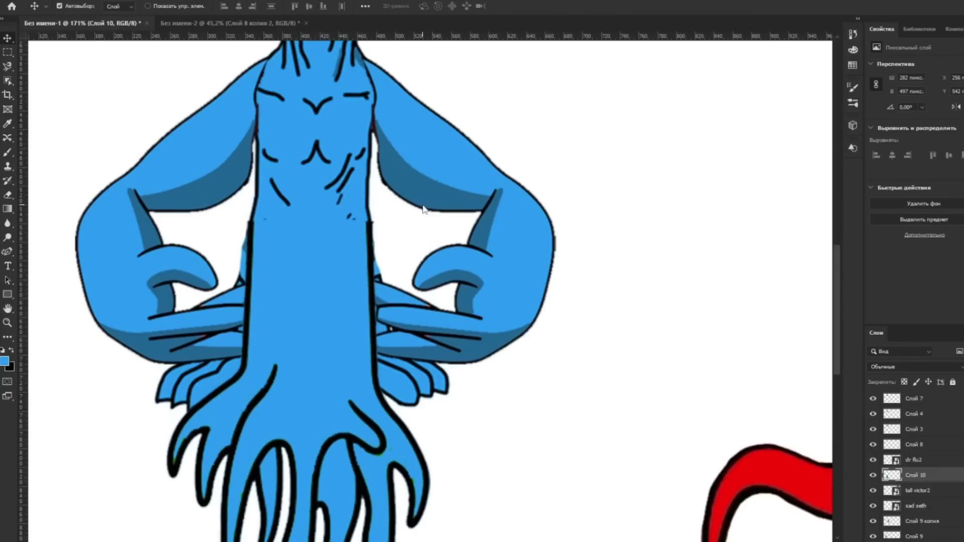
scroll(327, 283, "down", 5)
scroll(309, 301, "up", 5)
scroll(301, 319, "up", 1)
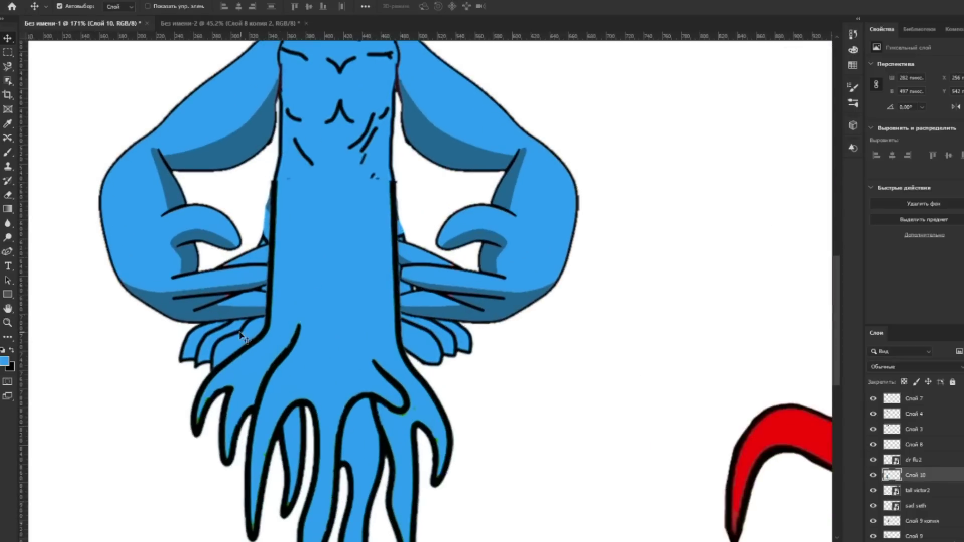
left_click(251, 277)
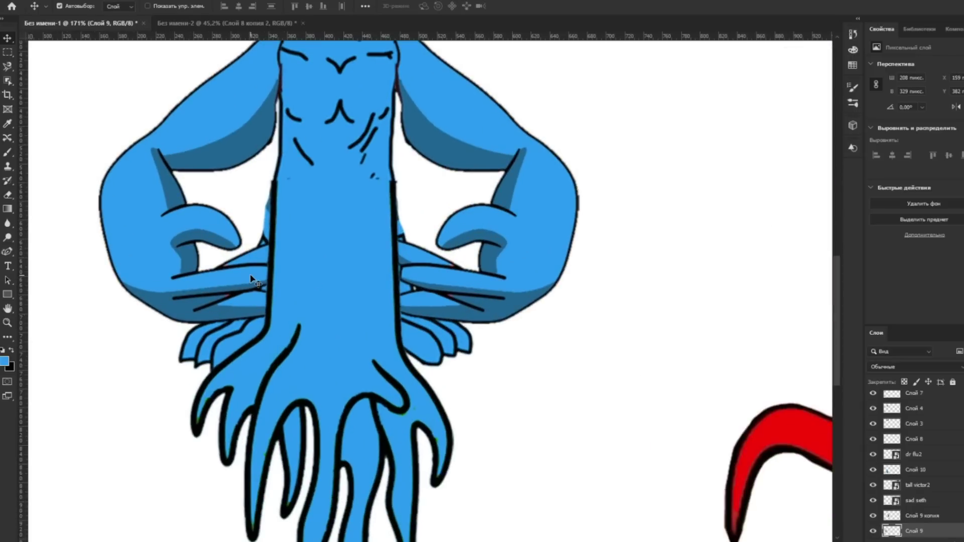
left_click(483, 285)
left_click_drag(933, 536, 933, 538)
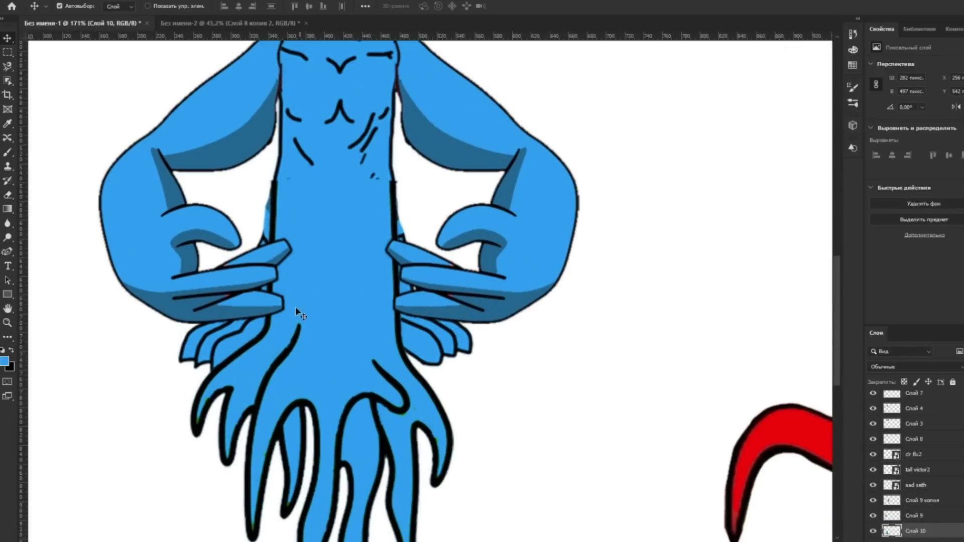
Erase the old lower-torso parts sticking out beside the roots on the hybrid's torso layer
left_click(319, 275)
key("e")
left_click_drag(281, 216, 277, 226)
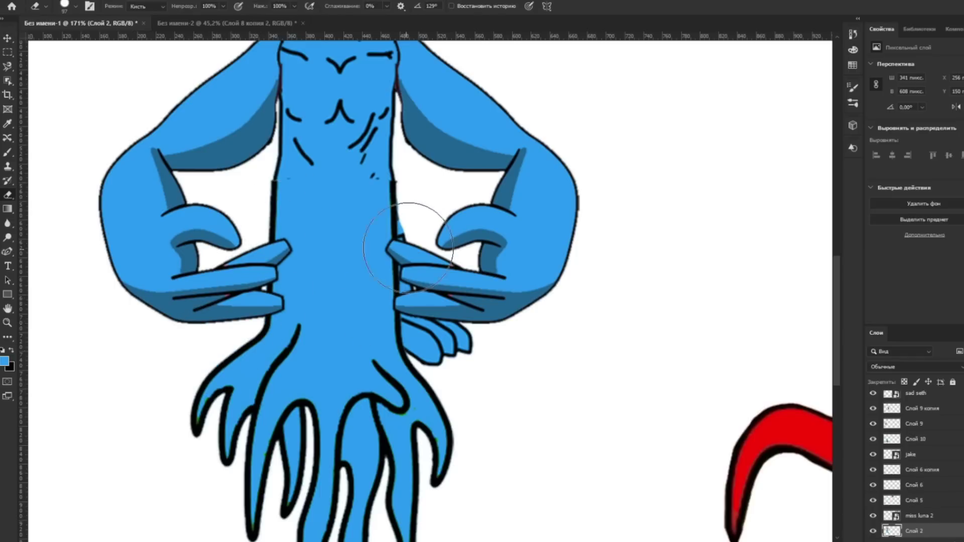
left_click_drag(408, 248, 437, 291)
scroll(419, 277, "down", 5)
key("v")
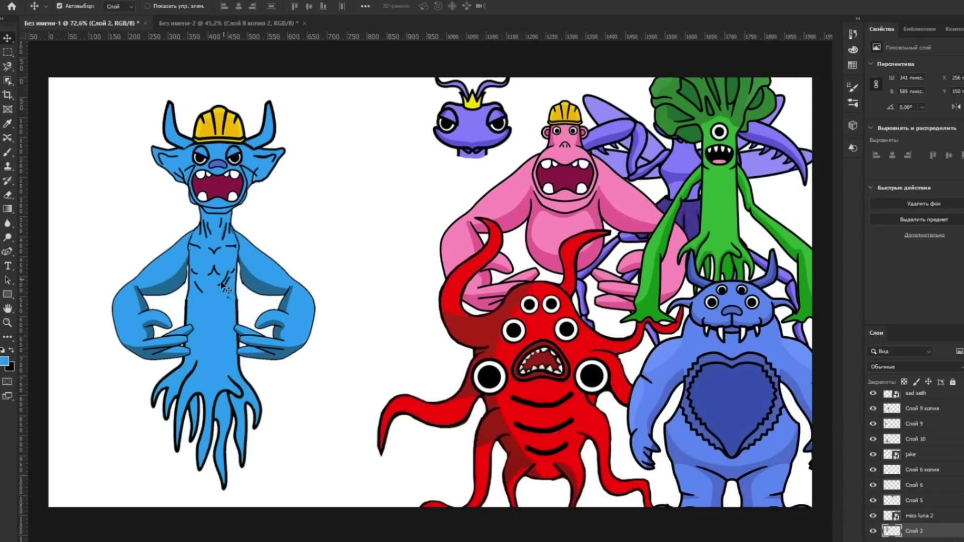
Brush out the stray black marks where the torso meets the roots using the body's light blue, and select the root layer
scroll(198, 334, "up", 3)
left_click_drag(198, 334, 411, 302)
scroll(415, 292, "up", 3)
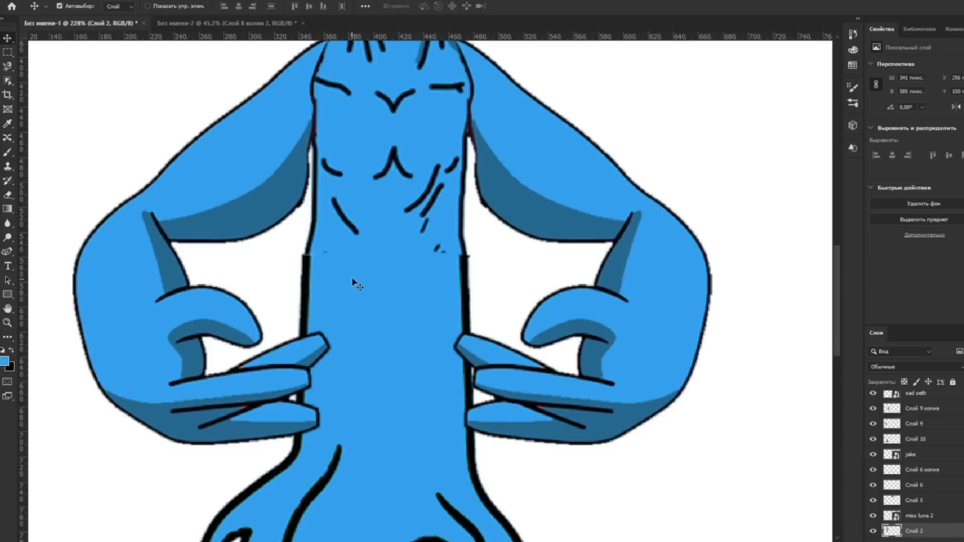
key("b")
right_click(389, 291)
key("Return")
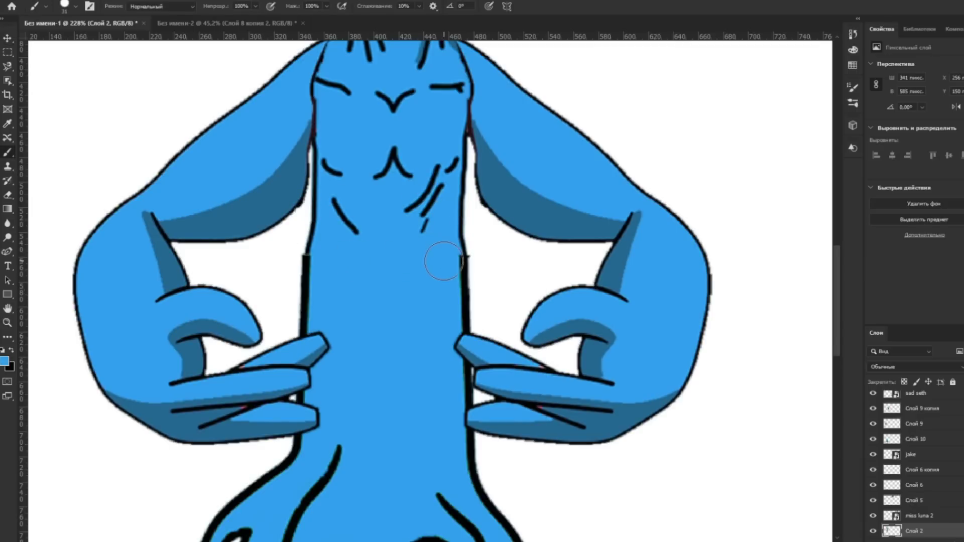
left_click(409, 300, "ctrl")
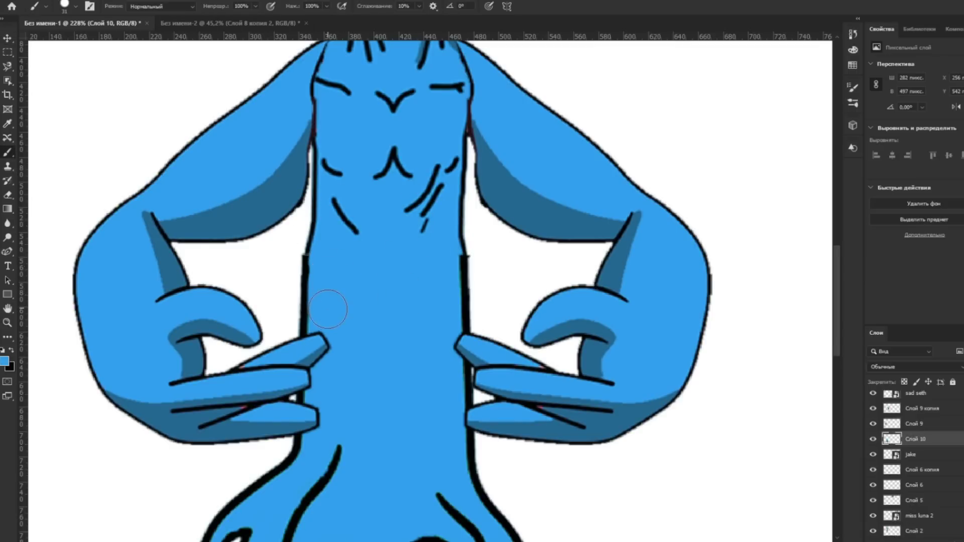
scroll(382, 329, "down", 6)
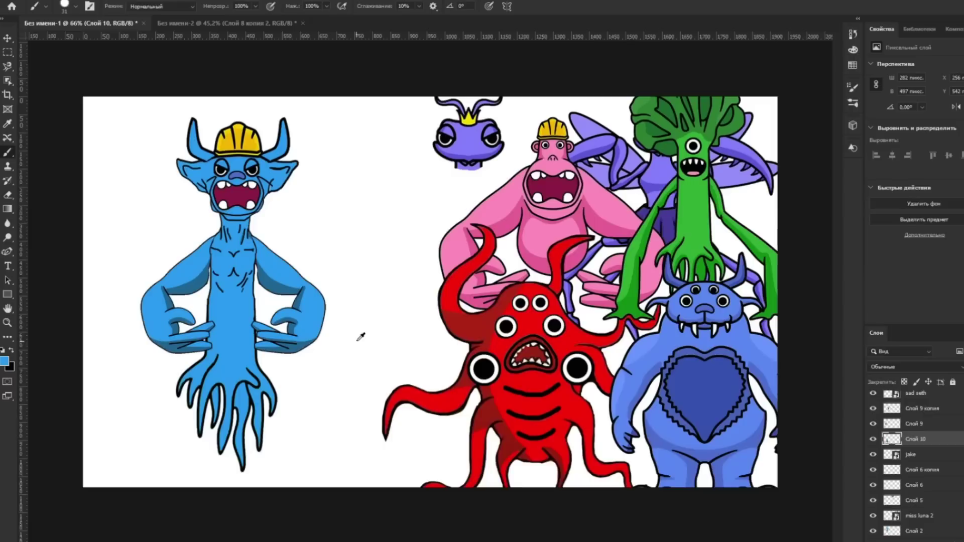
scroll(175, 265, "up", 2)
scroll(377, 306, "down", 3)
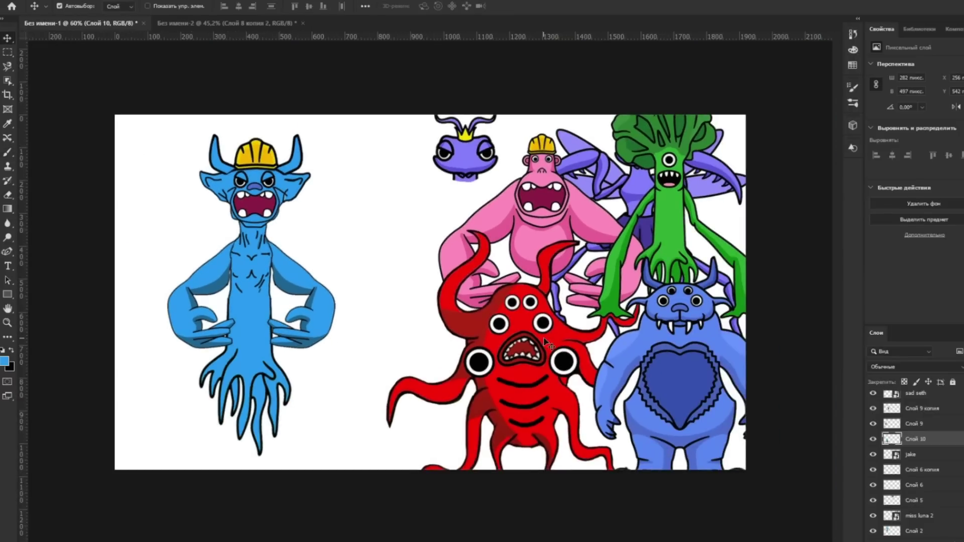
Move the red creature closer to the hybrid and copy its large curled upper tentacle onto a new layer, set beside it
left_click_drag(534, 356, 472, 311)
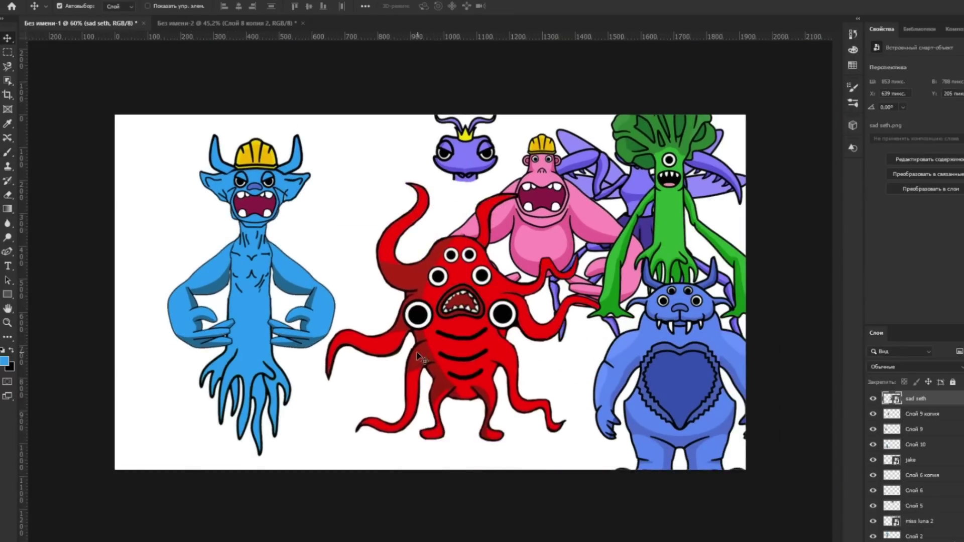
key("j")
scroll(420, 222, "up", 4)
left_click_drag(361, 115, 324, 207)
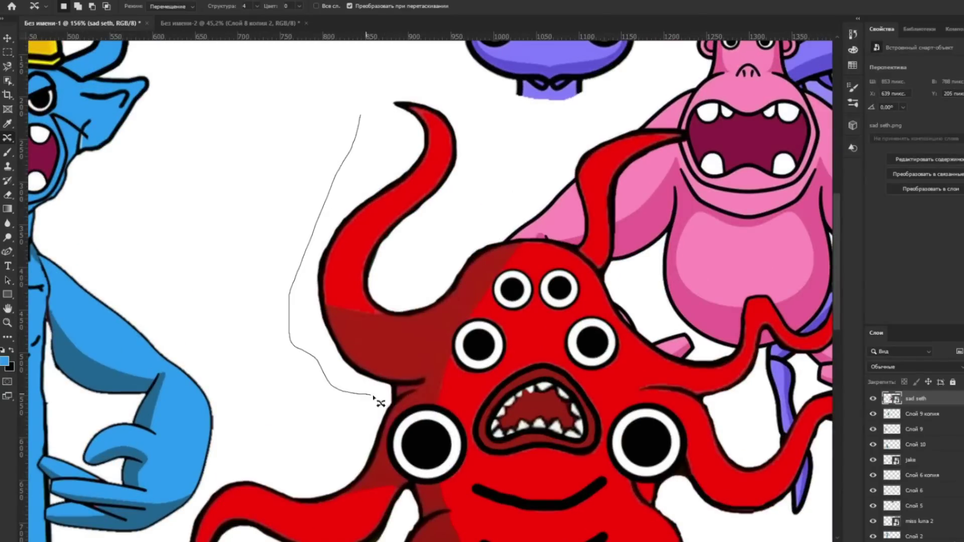
left_click_drag(412, 178, 345, 198)
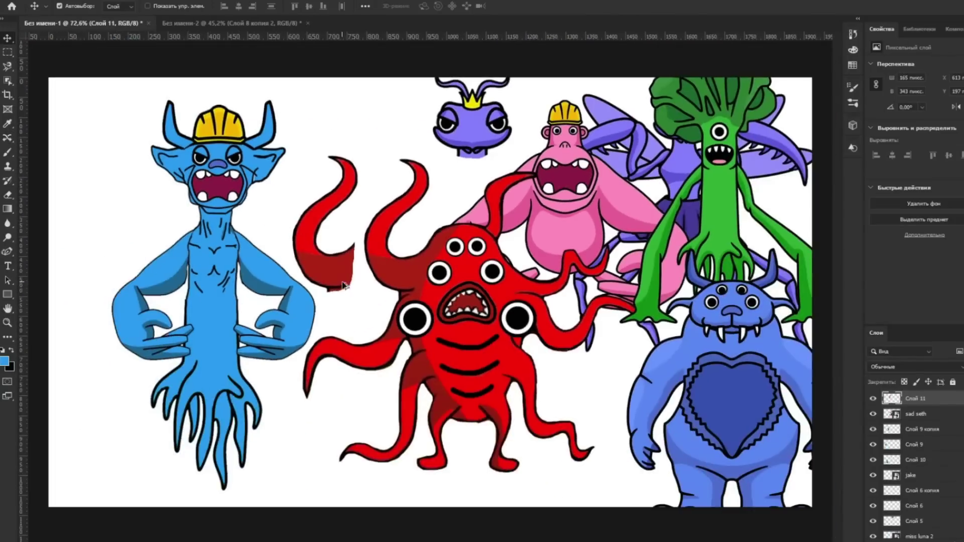
left_click_drag(341, 279, 364, 330)
scroll(365, 342, "up", 4)
scroll(365, 352, "down", 5)
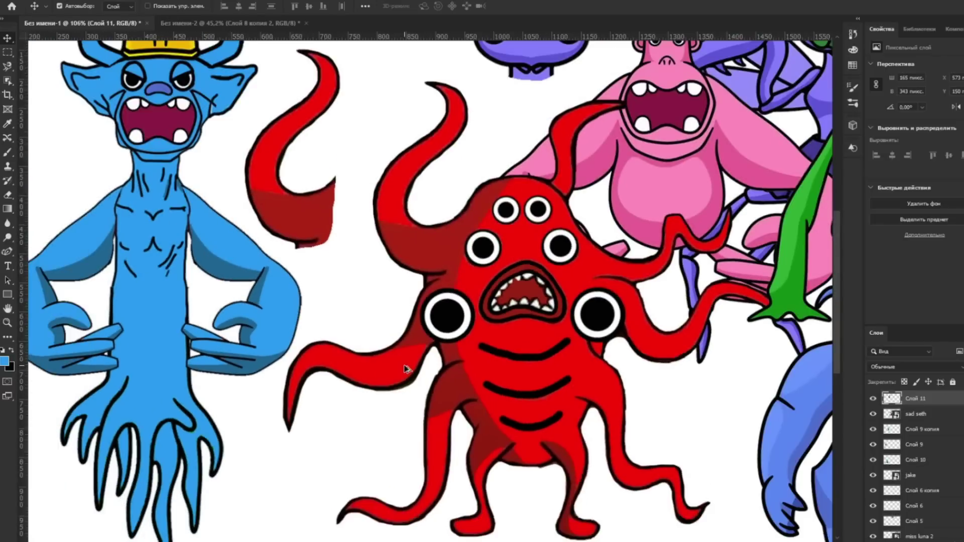
Copy the red creature's side tentacle below the curled one onto a new layer and move the red parts away from the hybrid
left_click(402, 350)
key("j")
scroll(299, 455, "up", 5)
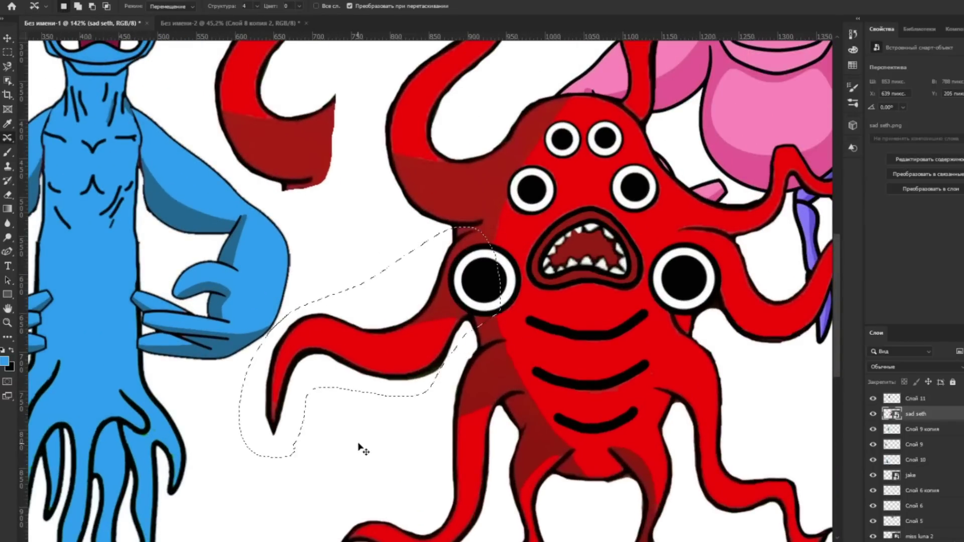
left_click_drag(426, 329, 362, 420)
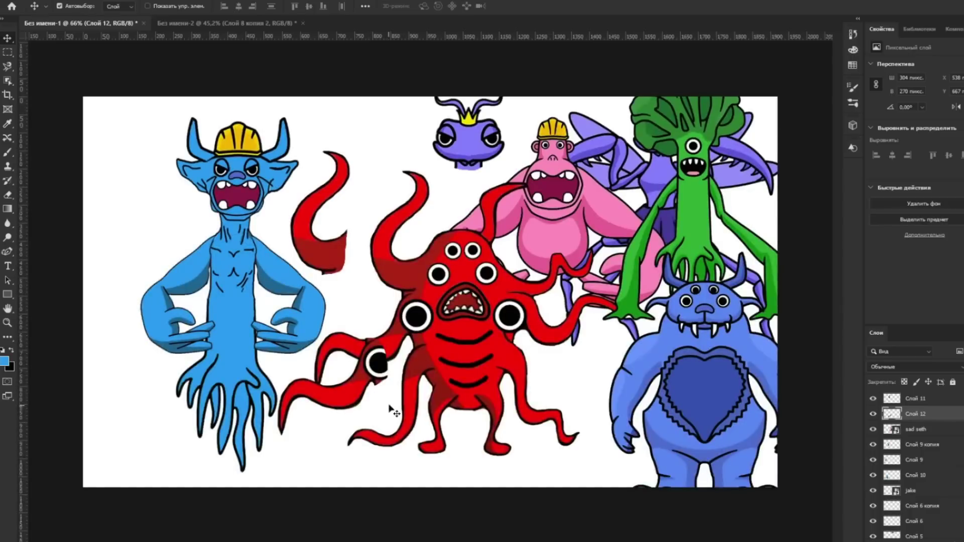
mouse_move(351, 371)
left_mouse_down()
mouse_move(162, 302)
mouse_move(126, 204)
left_mouse_up()
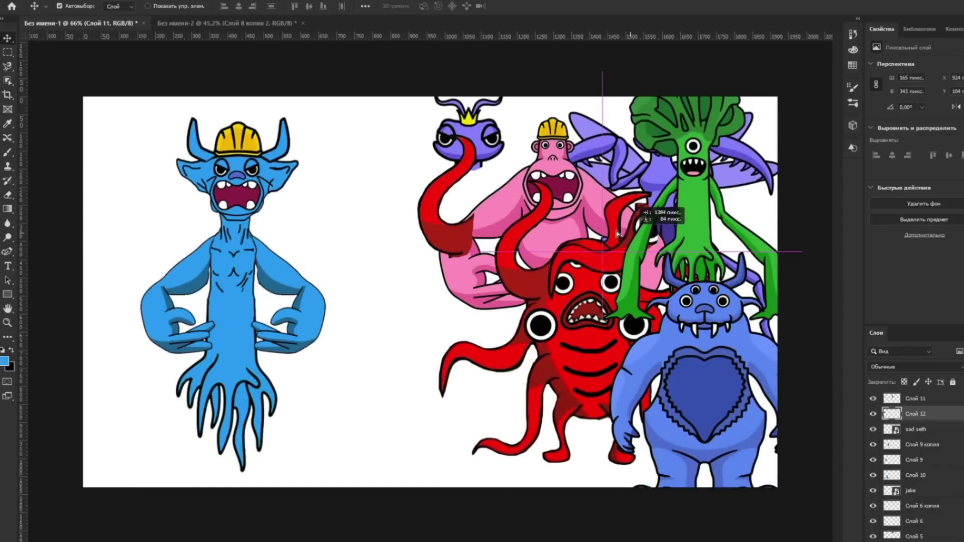
Shift the whole hybrid creature toward the canvas centre and place the curled tentacle copy on its outer side
left_click_drag(82, 101, 327, 400)
left_click_drag(267, 303, 344, 308)
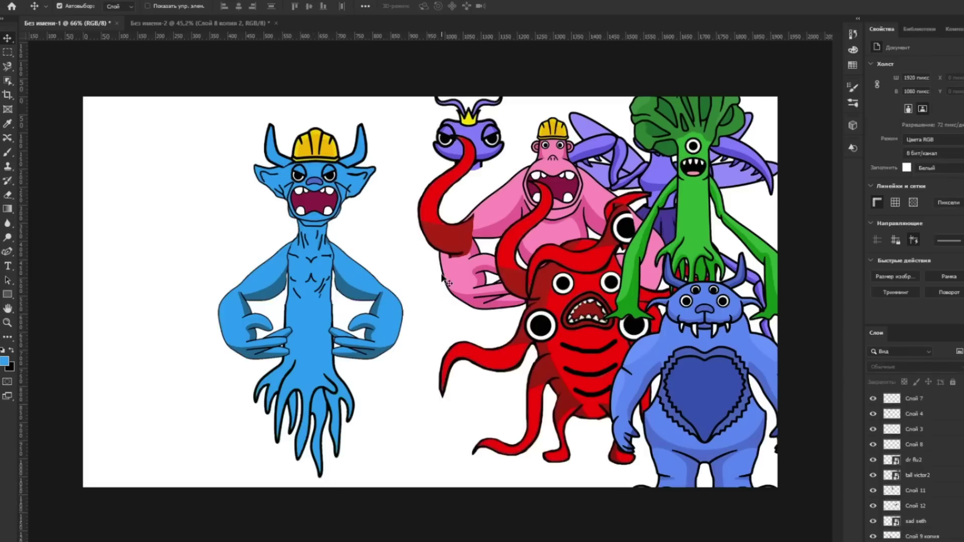
left_click_drag(442, 216, 183, 216)
Delete the spare purple head and the pink, green and purple source characters
key("Delete")
key("Delete")
key("Delete")
key("Delete")
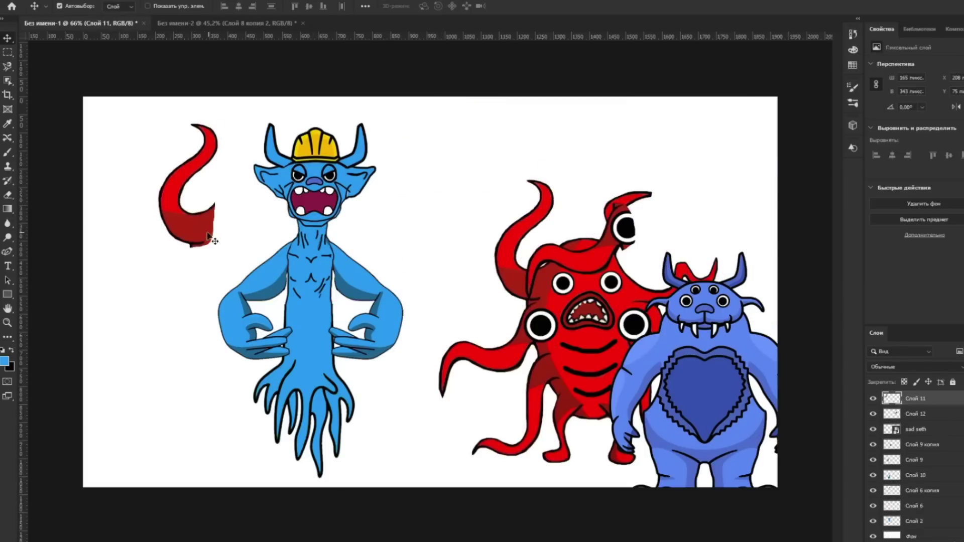
Erase the stray outline below the curled tentacle copy and spread both tentacle copies away from the other artwork
scroll(211, 243, "up", 3)
key("e")
scroll(180, 285, "down", 4)
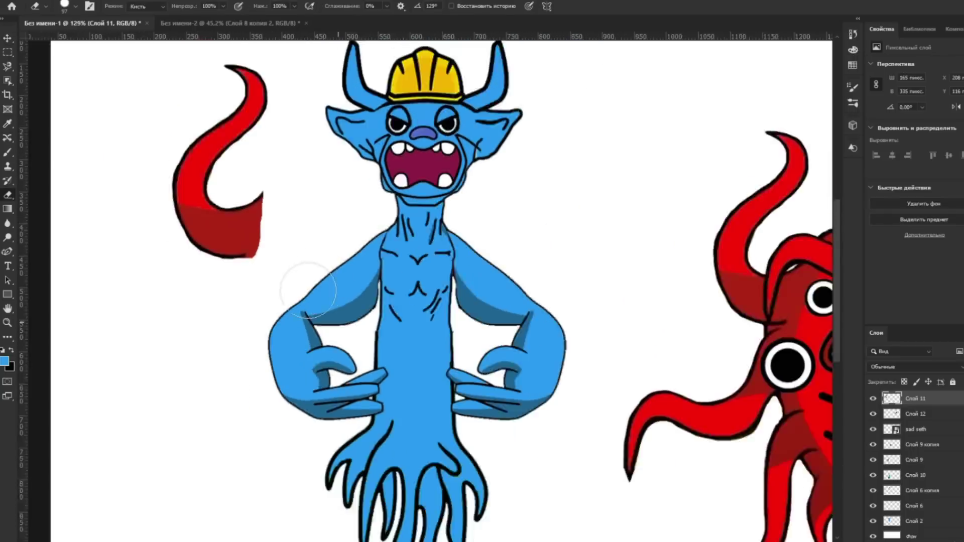
key("v")
left_click_drag(723, 257, 633, 131)
left_click_drag(243, 253, 228, 273)
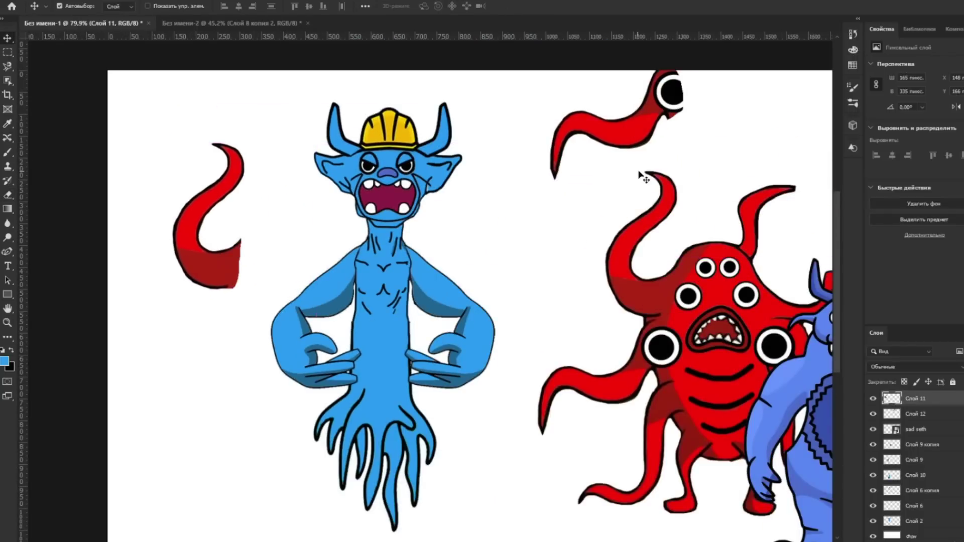
Bring the side tentacle copy next to the hybrid and erase the eye from its thick end
left_click_drag(666, 96, 342, 246)
scroll(321, 256, "up", 5)
left_click_drag(255, 258, 227, 216)
key("e")
left_click_drag(394, 231, 422, 274)
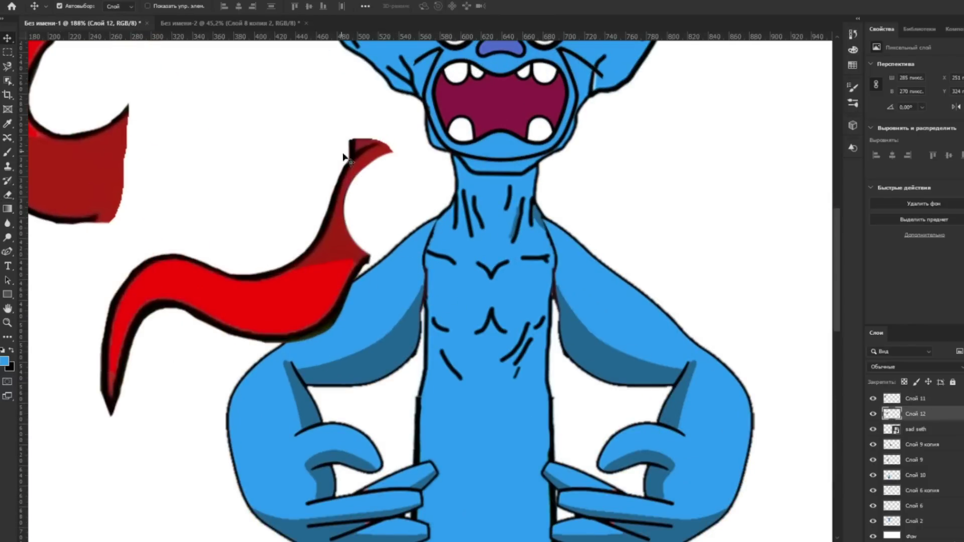
Place the cleaned side tentacle at the hybrid's hip, just above the roots
key("ctrl+0")
key("v")
left_click_drag(237, 236, 246, 423)
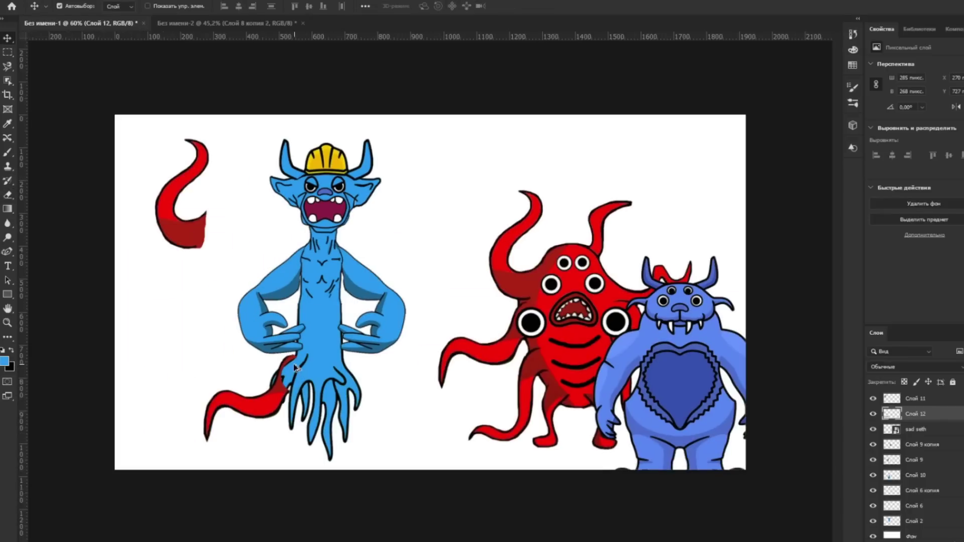
scroll(261, 269, "up", 1)
Duplicate the side tentacle, scale the copy to about 63%, rotate it about 19° and place it at the hybrid's shoulder
left_click_drag(124, 206, 155, 259)
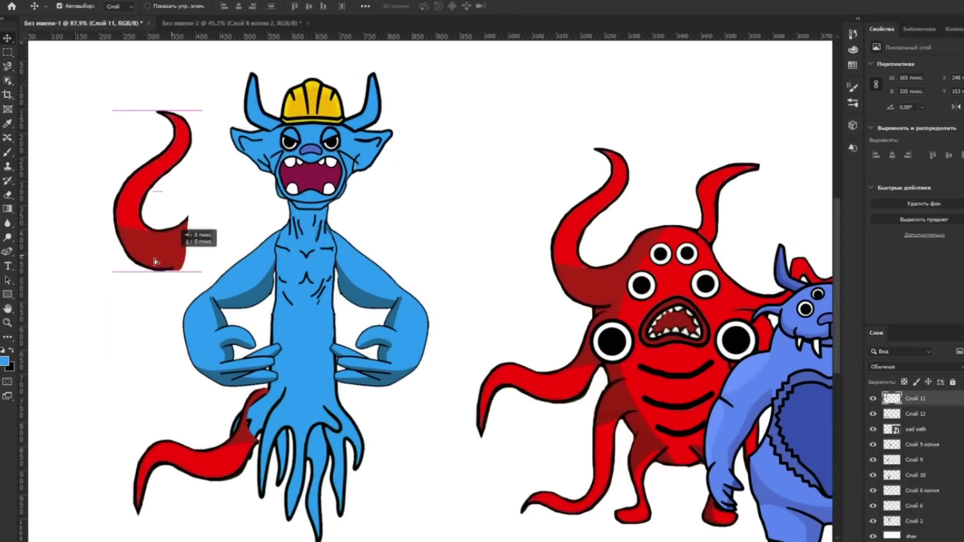
key("ctrl+t")
left_click_drag(261, 211, 280, 243)
key("Return")
key("ctrl+t")
left_click_drag(101, 295, 165, 258)
left_click_drag(274, 236, 255, 259)
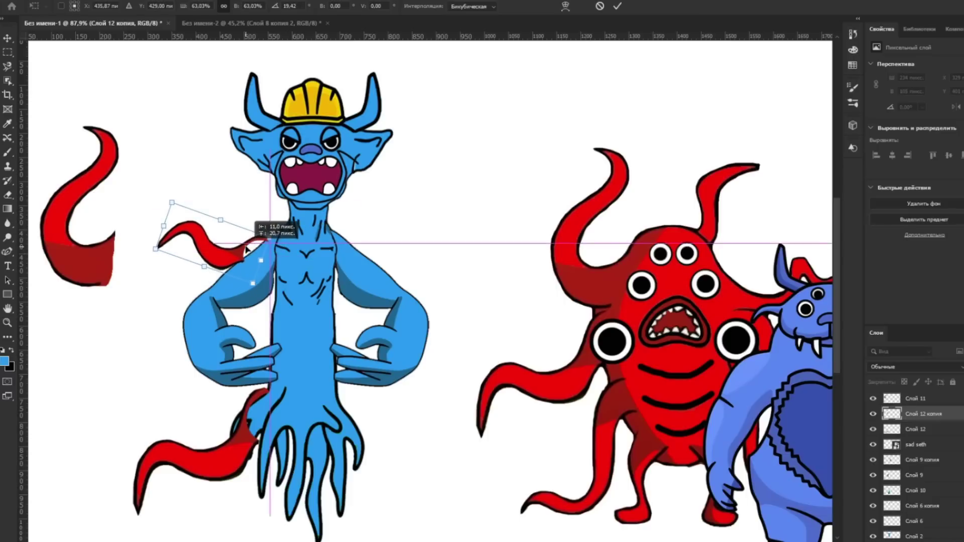
key("Return")
Enlarge the shoulder tentacle copy to 167.78% and reposition it beside the hybrid's upper arm
scroll(344, 220, "down", 2)
key("ctrl+t")
left_click_drag(220, 240, 217, 205)
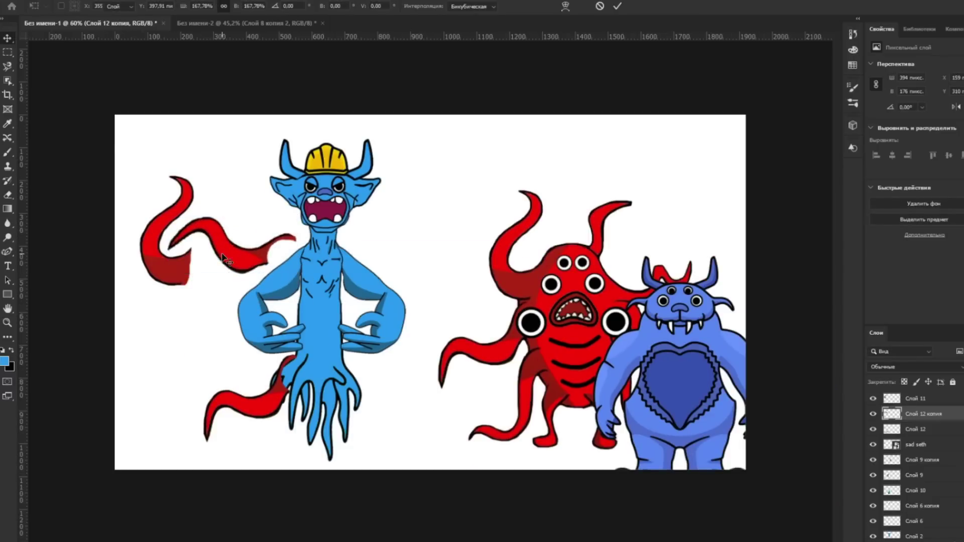
key("Return")
scroll(374, 285, "up", 3)
scroll(374, 285, "down", 3)
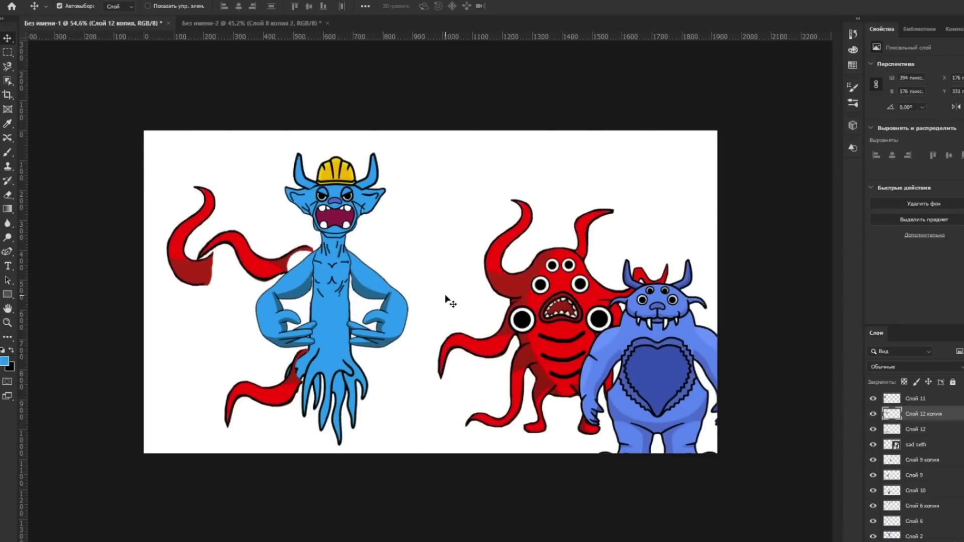
Flip the shoulder tentacle copy vertically, rotate it so its tip points upward and rest its base on the hybrid's arm
key("ctrl+t")
right_click(253, 262)
left_click(301, 478)
left_click_drag(321, 326, 326, 298)
left_click_drag(262, 260, 228, 275)
key("Return")
Move the curled tentacle to the hybrid's opposite side, flip it horizontally and rotate it to about 224 by 330 px
scroll(283, 294, "up", 4)
key("ctrl+0")
left_click_drag(116, 221, 422, 216)
key("ctrl+t")
right_click(422, 244)
left_click(473, 444)
left_click_drag(428, 250, 431, 300)
left_click_drag(449, 269, 444, 294)
key("Return")
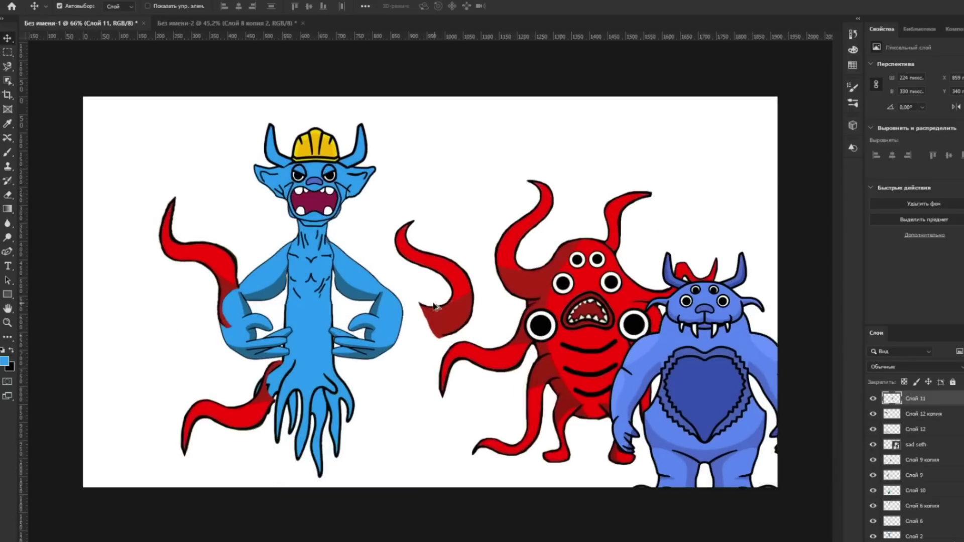
Move the red creature up and pull the hip tentacle slightly away from the hybrid's roots
left_click_drag(633, 289, 656, 170)
scroll(442, 307, "up", 1)
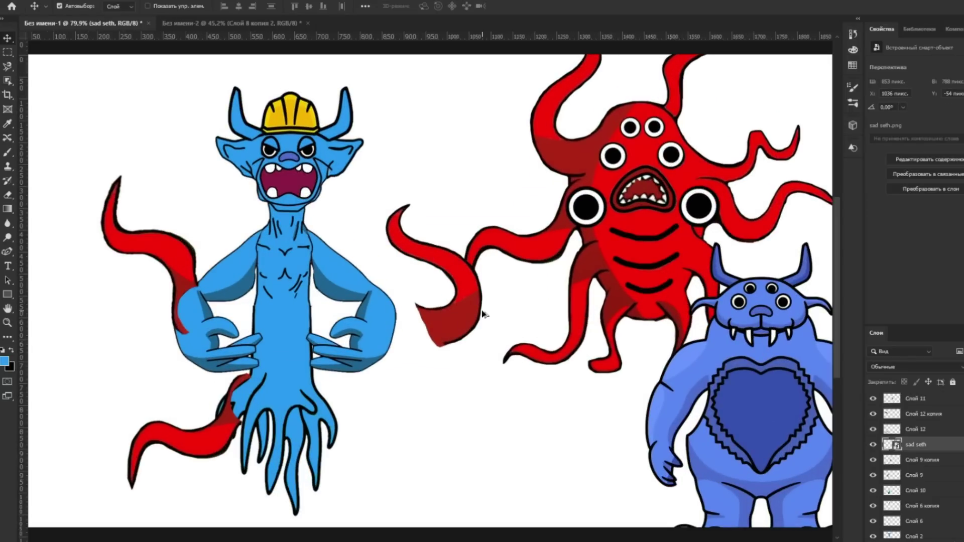
scroll(505, 312, "down", 1)
left_click_drag(243, 414, 200, 409)
scroll(552, 281, "up", 4)
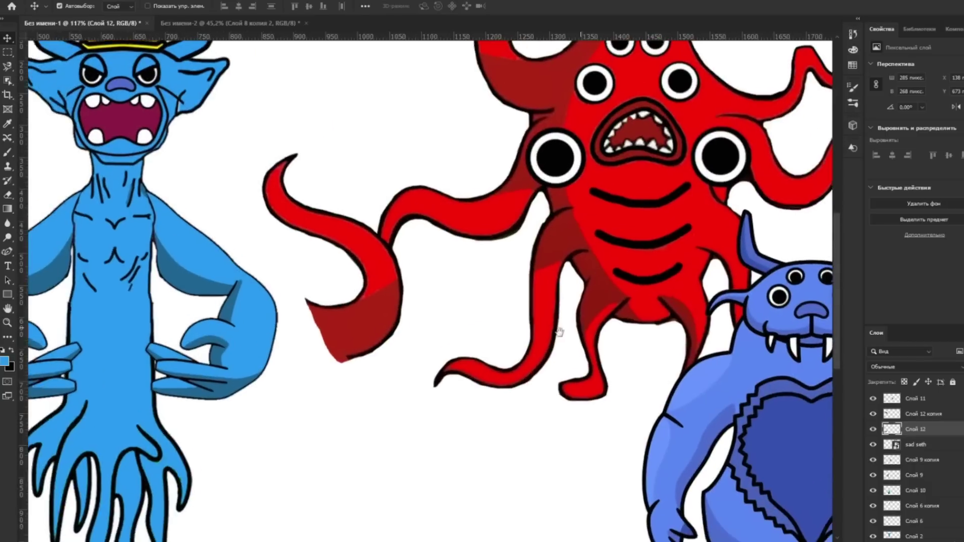
key("j")
scroll(532, 276, "up", 5)
left_click_drag(528, 177, 485, 213)
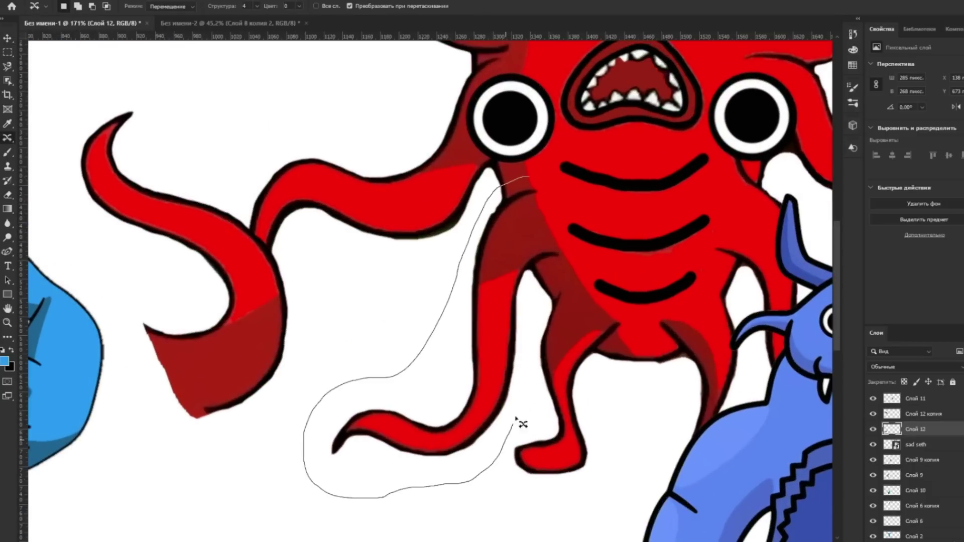
key("ctrl+c")
key("Return")
key("c")
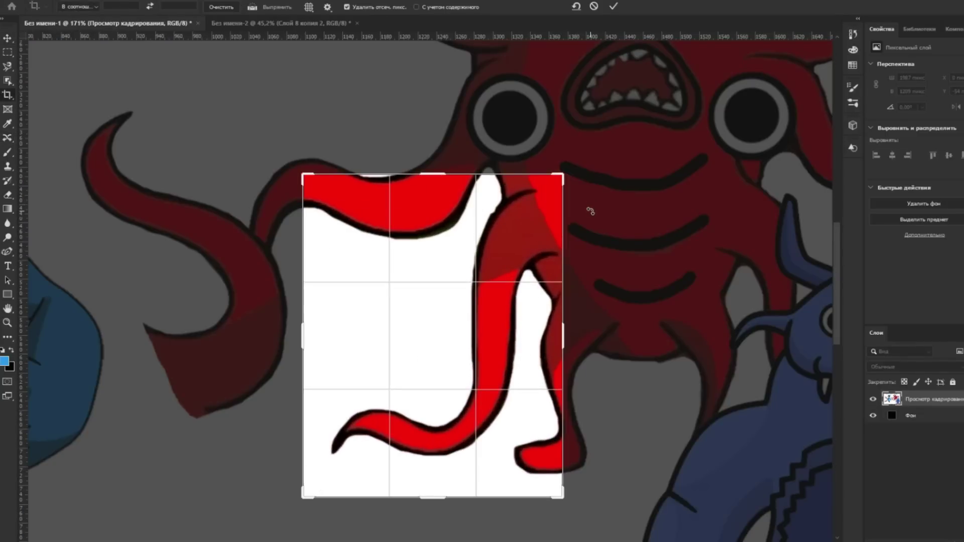
key("Escape")
scroll(603, 242, "down", 8)
Outline the red creature's lowest side tentacle on the sad seth layer and copy it onto a new layer
key("v")
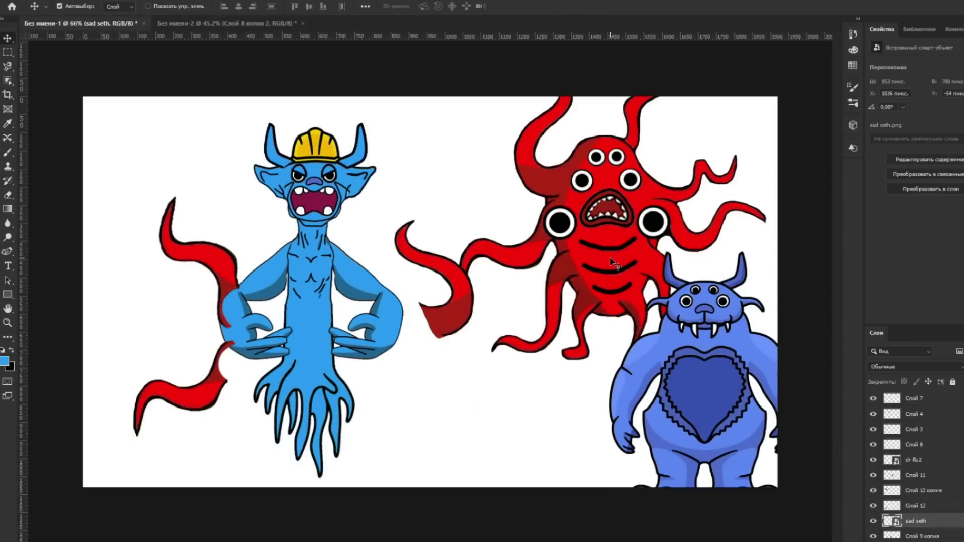
key("j")
scroll(613, 262, "up", 5)
left_click_drag(512, 207, 458, 254)
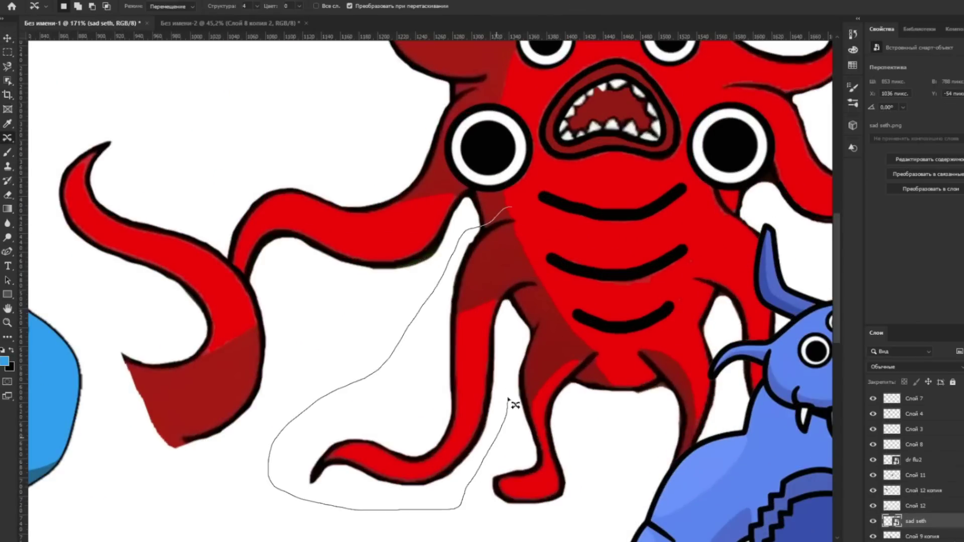
key("Return")
key("ctrl+j")
Move the earlier hip tentacle up beside the hybrid's head and place the new tentacle copy under the hybrid's arm
key("ctrl+0")
key("v")
mouse_move(437, 301)
left_mouse_down()
mouse_move(410, 354)
mouse_move(122, 252)
mouse_move(177, 162)
left_mouse_up()
left_click_drag(210, 369, 215, 358)
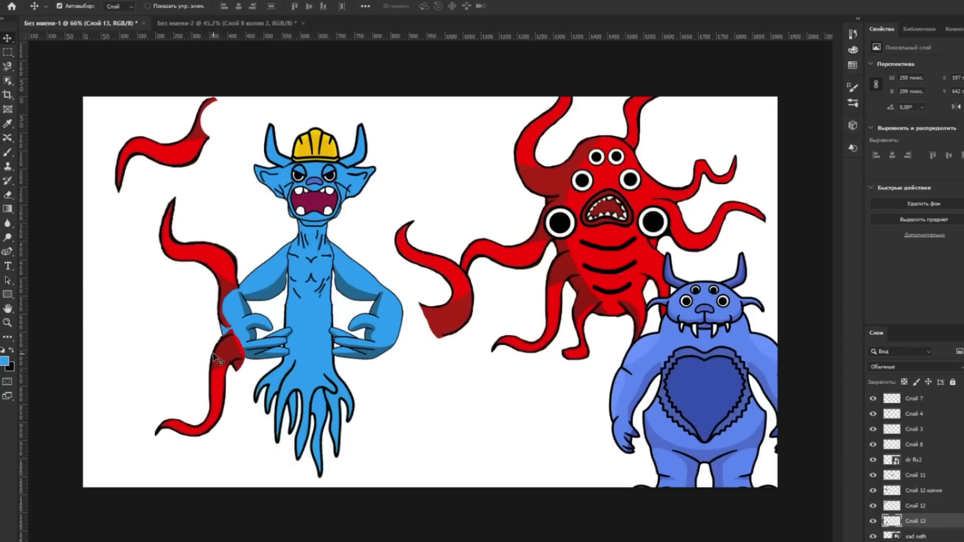
Scale the new tentacle to about 121.65%, rotate it about 23.91° and fit its thick end against the hybrid's torso
scroll(227, 368, "up", 5)
key("ctrl+t")
mouse_move(385, 278)
left_mouse_down()
mouse_move(256, 314)
mouse_move(315, 316)
left_mouse_up()
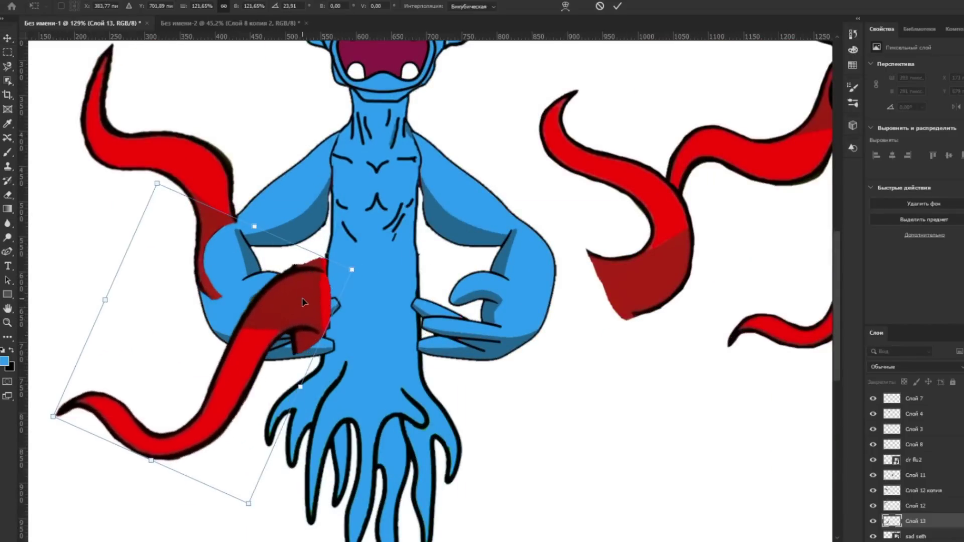
key("Return")
Erase the leftover dark red flap beneath the thick end of the new tentacle
scroll(315, 315, "up", 4)
key("e")
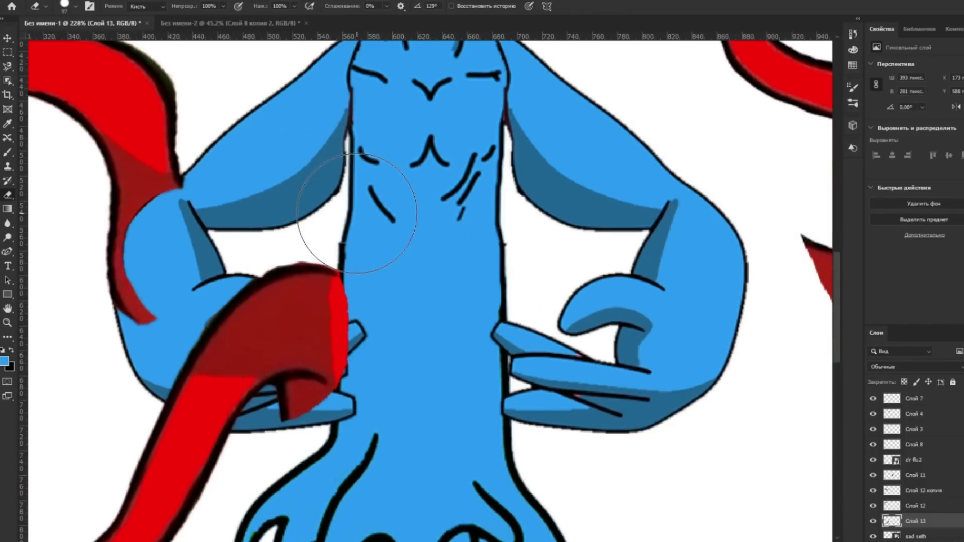
left_click(303, 439)
left_click(298, 439)
key("v")
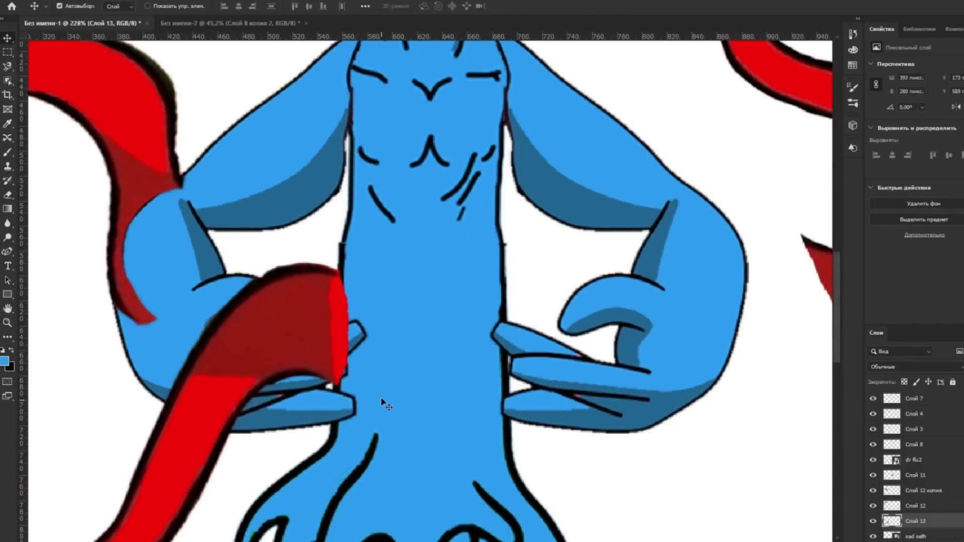
Move the lower tentacle's layer (Слой 13) beneath the hybrid's body and arm layers and adjust the tentacle's fit against the torso
key("ctrl+0")
scroll(911, 452, "down", 1)
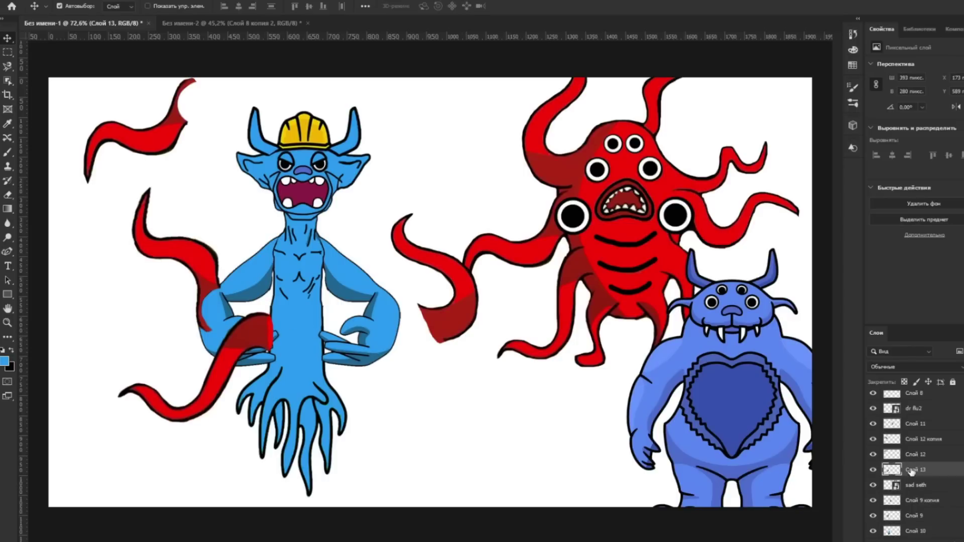
left_click_drag(900, 470, 936, 537)
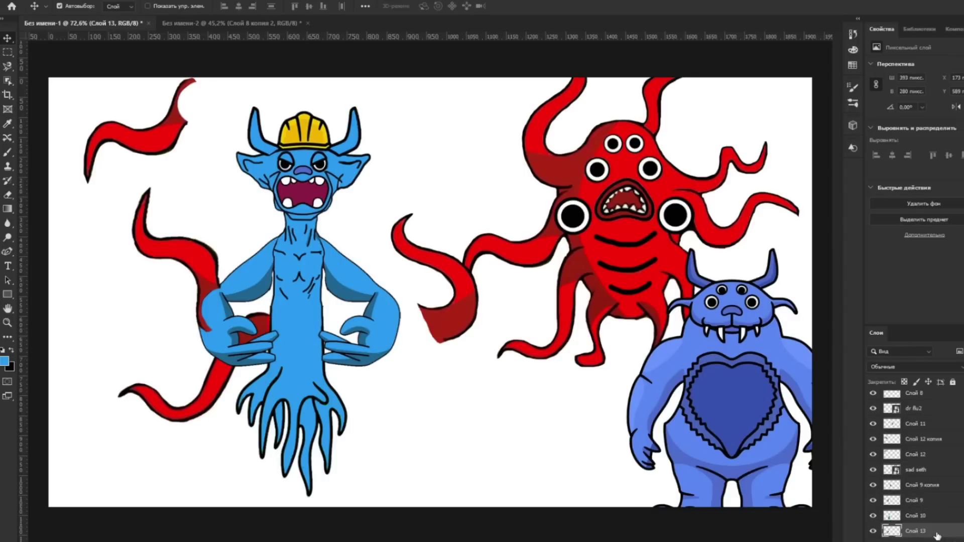
scroll(215, 378, "up", 2)
mouse_move(89, 434)
left_mouse_down()
mouse_move(100, 411)
mouse_move(47, 465)
mouse_move(93, 450)
left_mouse_up()
key("ctrl+t")
key("Return")
Duplicate the lower tentacle, flip the copy horizontally and place it on the opposite side of the hybrid's torso
scroll(200, 377, "down", 2)
left_click_drag(284, 329, 350, 327)
key("ctrl+t")
right_click(324, 322)
left_click(361, 523)
left_click_drag(358, 392, 465, 392)
key("Return")
Erase the dark red base of the upper side tentacle (Слой 12 копия) and move it up against the hybrid's chest
key("e")
mouse_move(125, 284)
left_mouse_down()
mouse_move(269, 268)
mouse_move(266, 280)
left_mouse_up()
key("v")
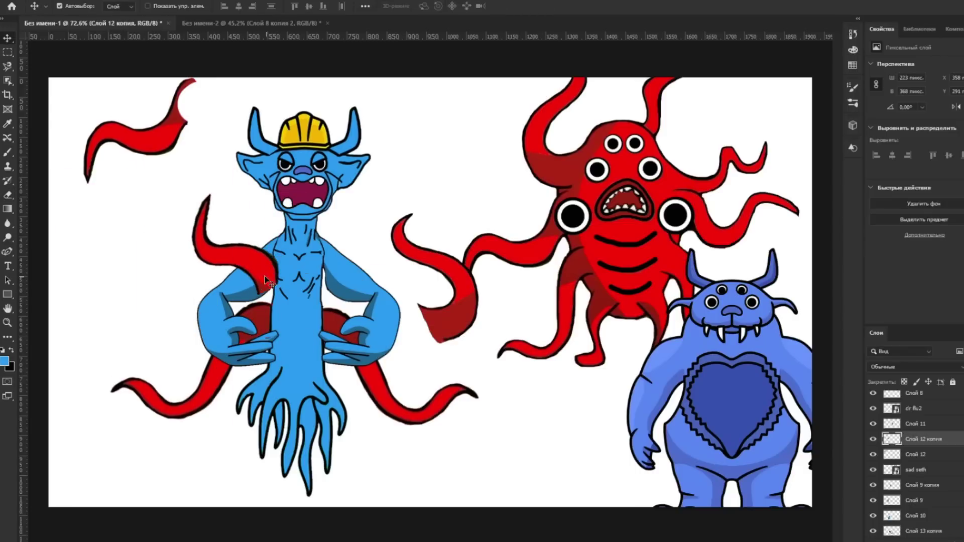
Scale the chest tentacle to about 121.23%, rotate it about -26.47° and move its layer behind the hybrid's arm layers, just above Слой 10
key("ctrl+t")
left_click_drag(332, 304, 341, 258)
left_click_drag(307, 315, 258, 239)
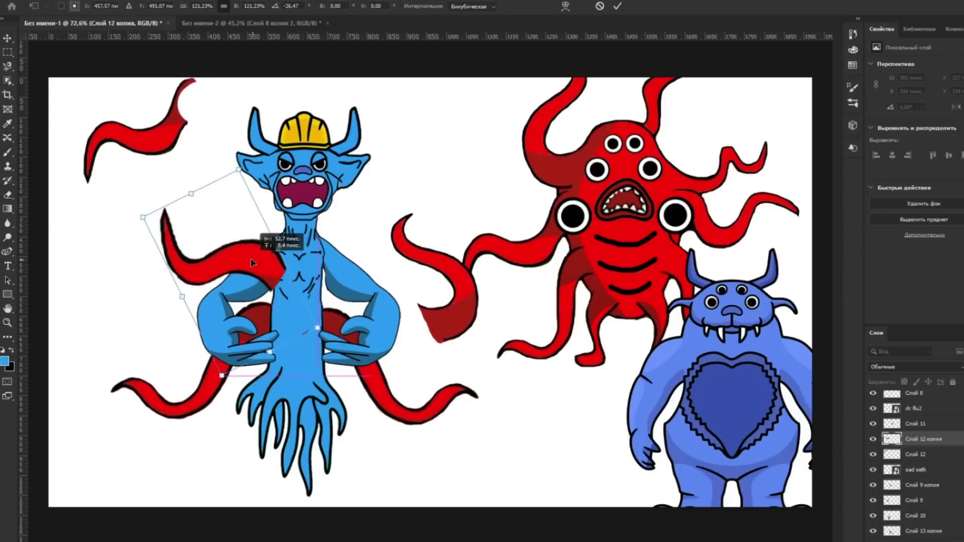
key("Return")
left_click_drag(957, 449, 929, 509)
Rotate the tentacle behind the hybrid's shoulder by about 17.29° and reposition it so its base tucks under the arm
scroll(263, 262, "down", 2)
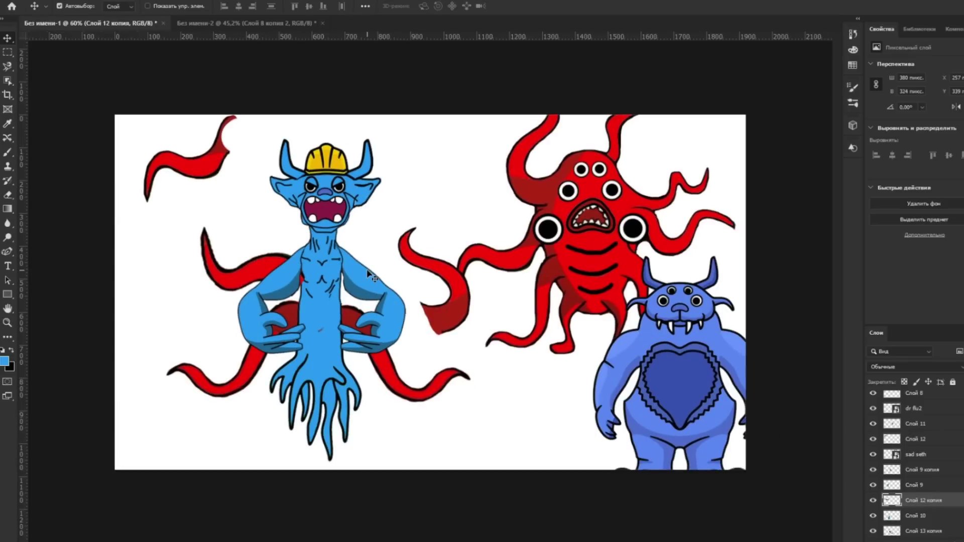
scroll(321, 220, "up", 2)
scroll(309, 219, "up", 2)
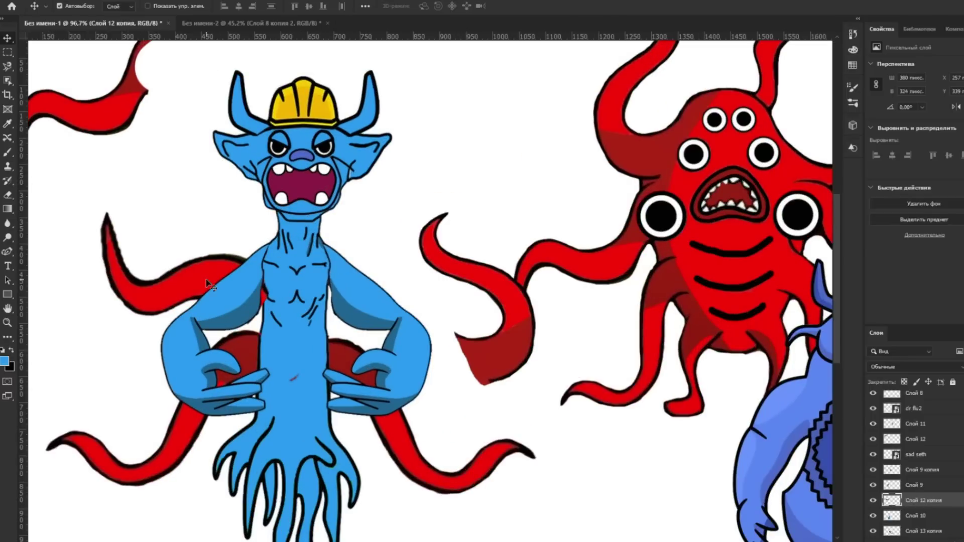
key("ctrl+t")
left_click_drag(312, 216, 319, 246)
left_click_drag(222, 217, 232, 244)
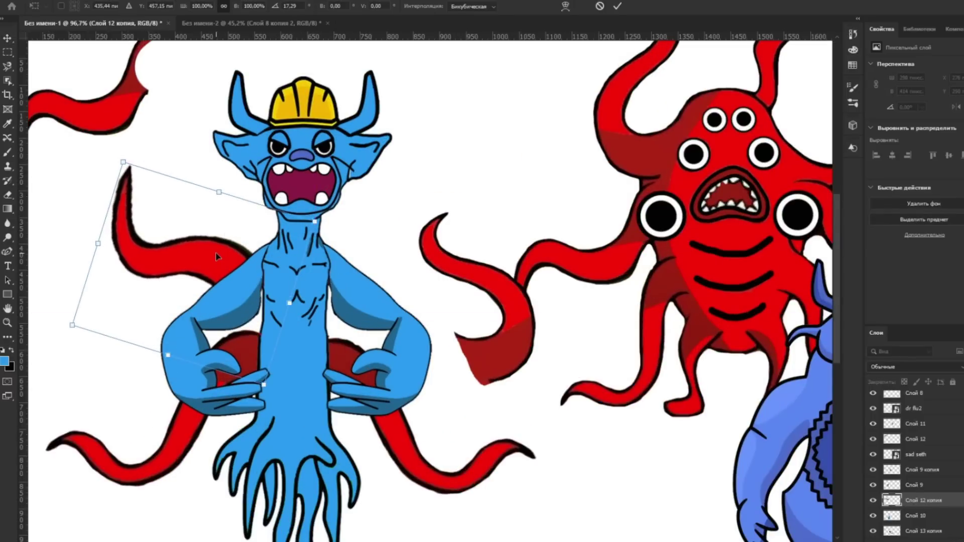
key("Return")
Place the curled tentacle (Слой 11) at the hybrid's other shoulder, rotate it about 47.46° and send it behind the torso and arm
key("ctrl+minus")
left_click_drag(436, 263, 477, 257)
left_click_drag(482, 211, 496, 249)
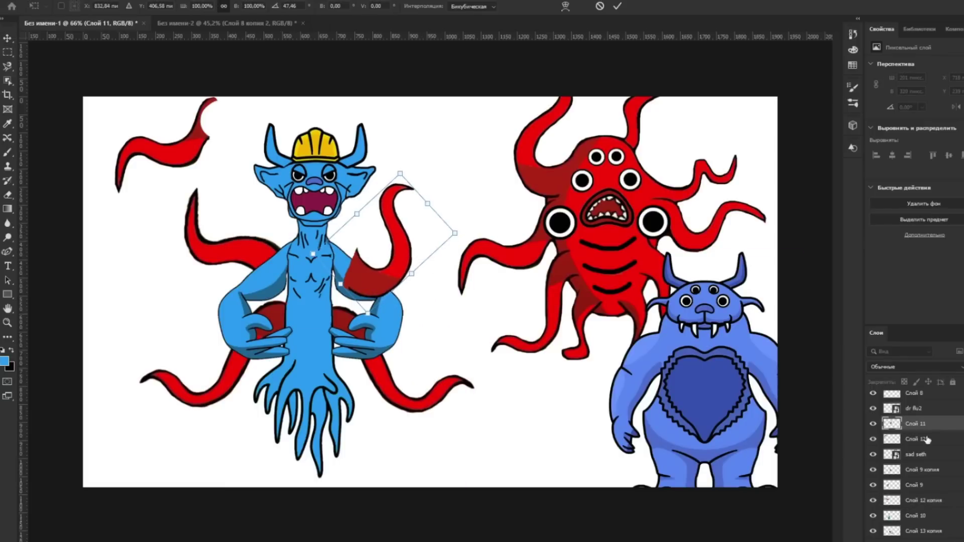
key("Return")
key("ctrl+bracketleft")
key("ctrl+bracketleft")
key("ctrl+bracketleft")
key("ctrl+bracketleft")
key("ctrl+bracketleft")
key("ctrl+bracketleft")
left_click_drag(399, 246, 397, 275)
key("ctrl+minus")
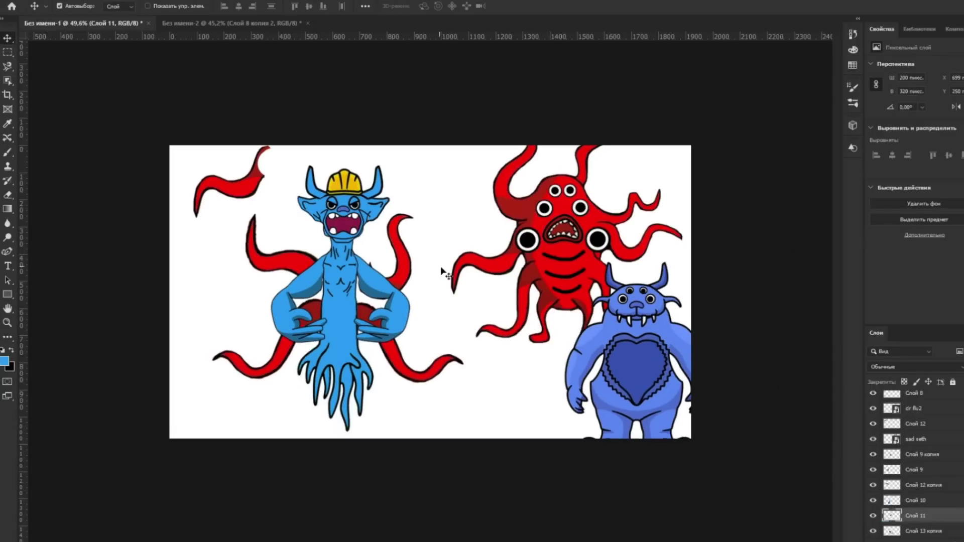
Shift the red creature (sad seth) slightly closer to the hybrid
mouse_move(495, 278)
left_mouse_down()
mouse_move(452, 276)
mouse_move(479, 277)
left_mouse_up()
key("ctrl+plus")
key("ctrl+plus")
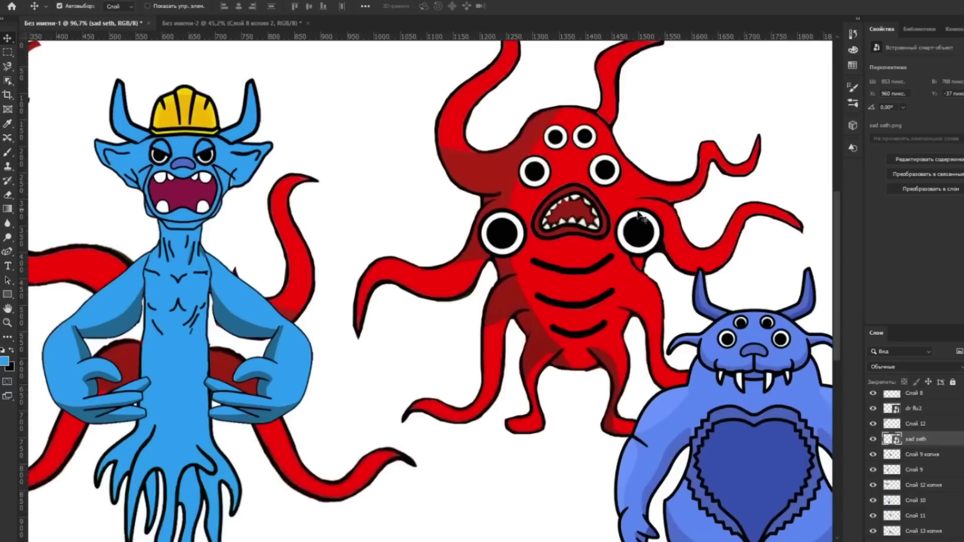
Raise the curled tentacle beside the hybrid's head and shoulder and lower its layer so it sits behind the head and ear
left_click(305, 258)
left_click_drag(293, 236, 276, 121)
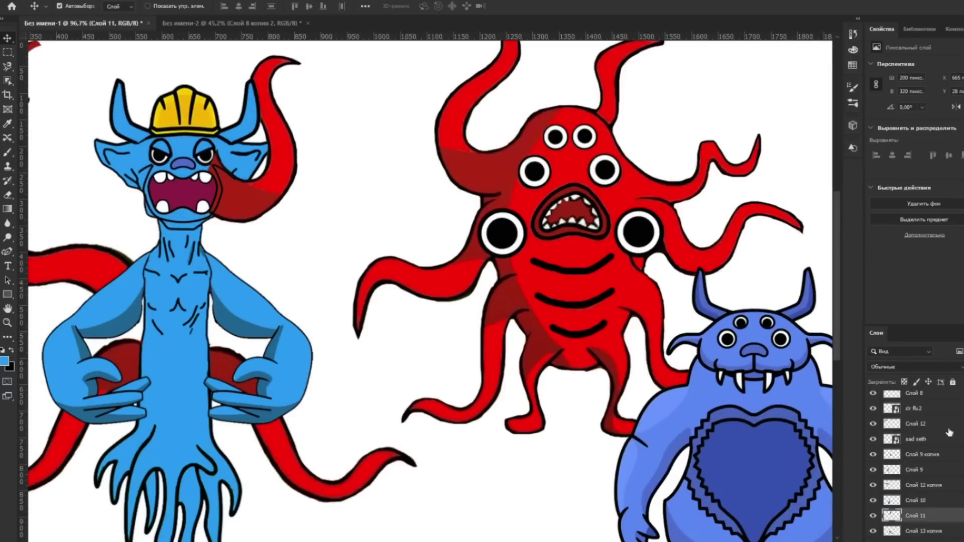
left_click_drag(939, 452, 924, 523)
left_click_drag(277, 194, 253, 261)
Outline the red creature's zigzag upper side tentacle on the sad seth layer and copy it onto a new layer
key("ctrl+minus")
left_click(696, 197)
scroll(703, 206, "up", 2)
key("j")
scroll(695, 187, "up", 3)
left_click_drag(567, 125, 550, 159)
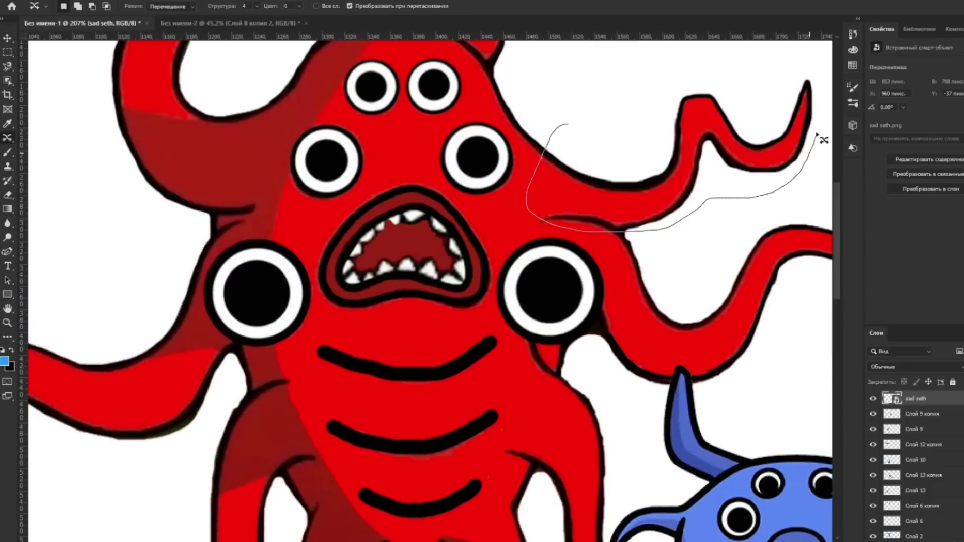
left_click_drag(743, 105, 587, 136)
key("ctrl+j")
Move the copied zigzag tentacle to the hybrid's free shoulder and rotate it so it extends outward above the arm
key("v")
scroll(674, 198, "down", 3)
mouse_move(674, 198)
left_mouse_down()
mouse_move(352, 150)
mouse_move(291, 321)
left_mouse_up()
key("ctrl+t")
left_click_drag(374, 258, 381, 199)
key("Return")
key("ctrl+t")
left_click_drag(355, 268, 341, 226)
key("Return")
Send the zigzag tentacle's layer behind the hybrid's arm and torso and nudge it into place
key("ctrl+bracketleft")
key("ctrl+bracketleft")
key("ctrl+bracketleft")
key("ctrl+bracketleft")
key("ctrl+bracketleft")
key("ctrl+bracketleft")
key("ctrl+bracketleft")
key("ctrl+bracketleft")
left_click_drag(257, 316, 256, 315)
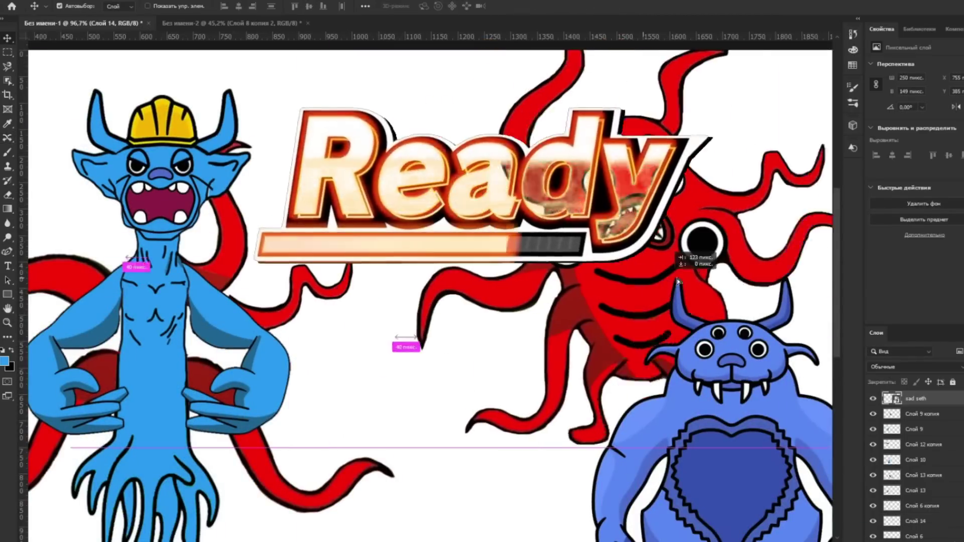